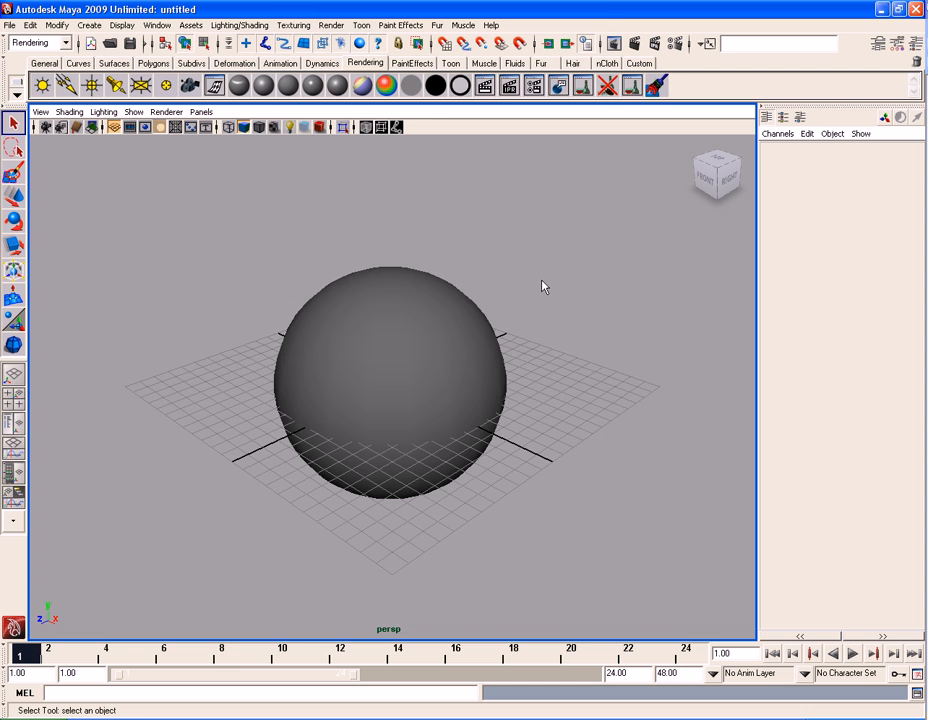
Open the Hypershade window to work with materials
key("space")
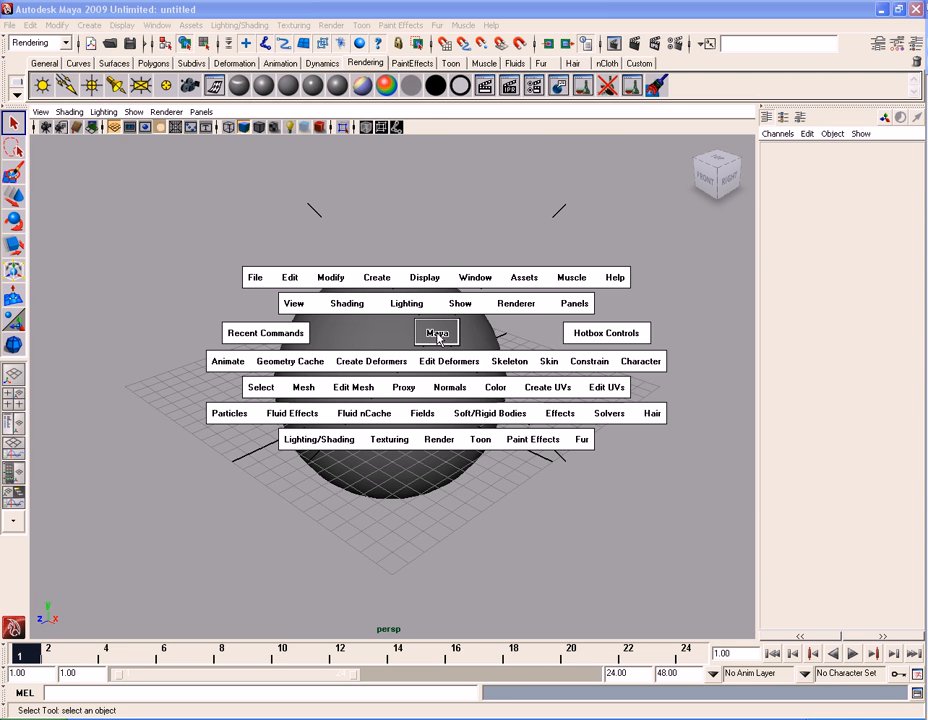
left_click(474, 277)
mouse_move(530, 296)
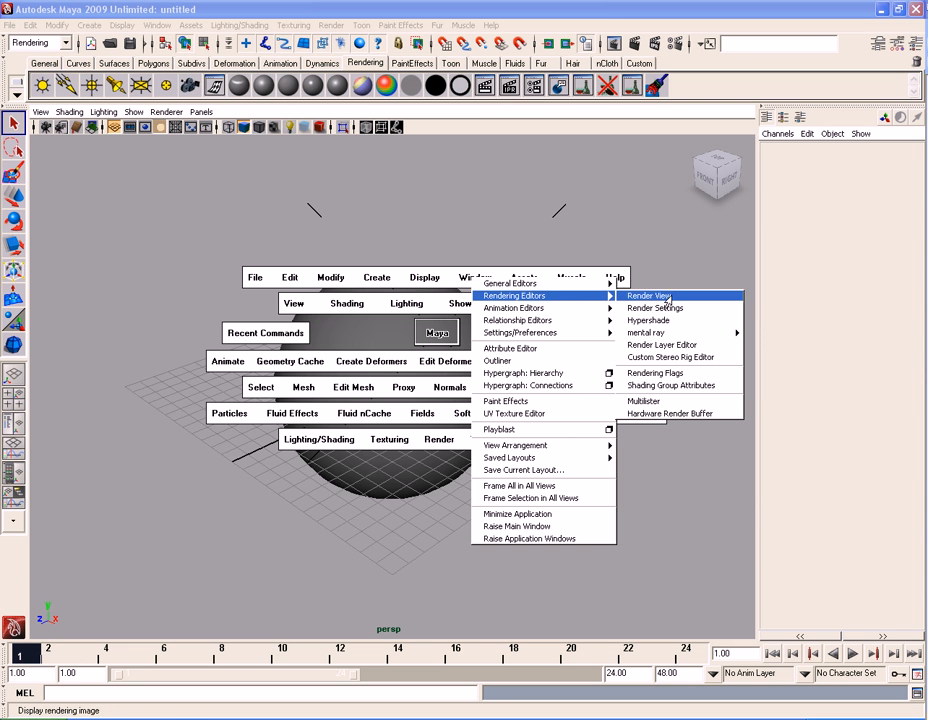
left_click(683, 325)
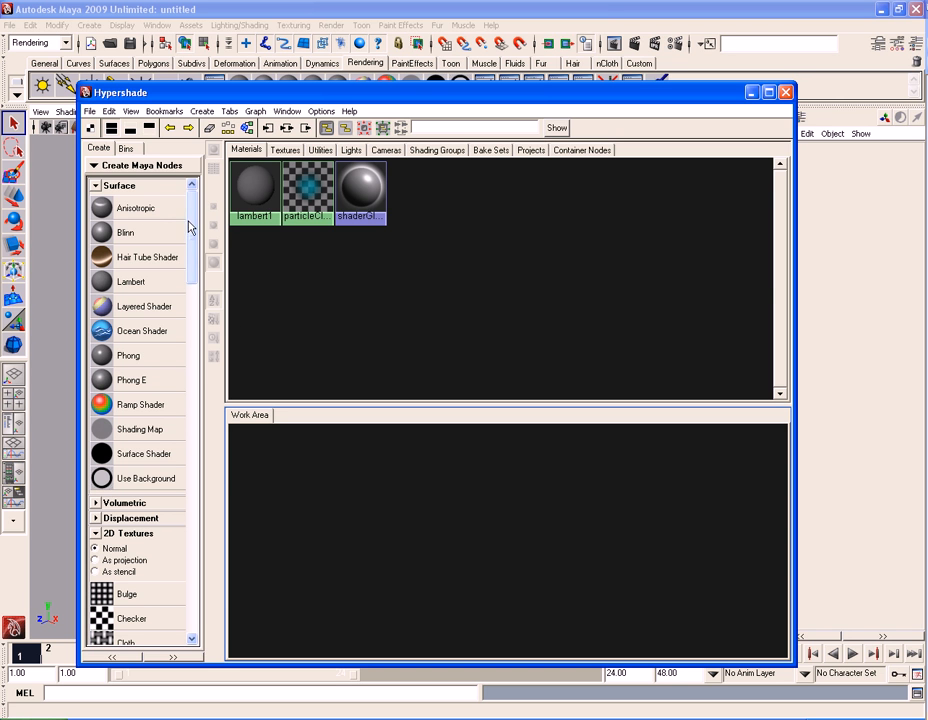
scroll(190, 230, "down", 2)
mouse_move(192, 232)
left_mouse_down()
mouse_move(193, 449)
mouse_move(203, 300)
mouse_move(194, 215)
left_mouse_up()
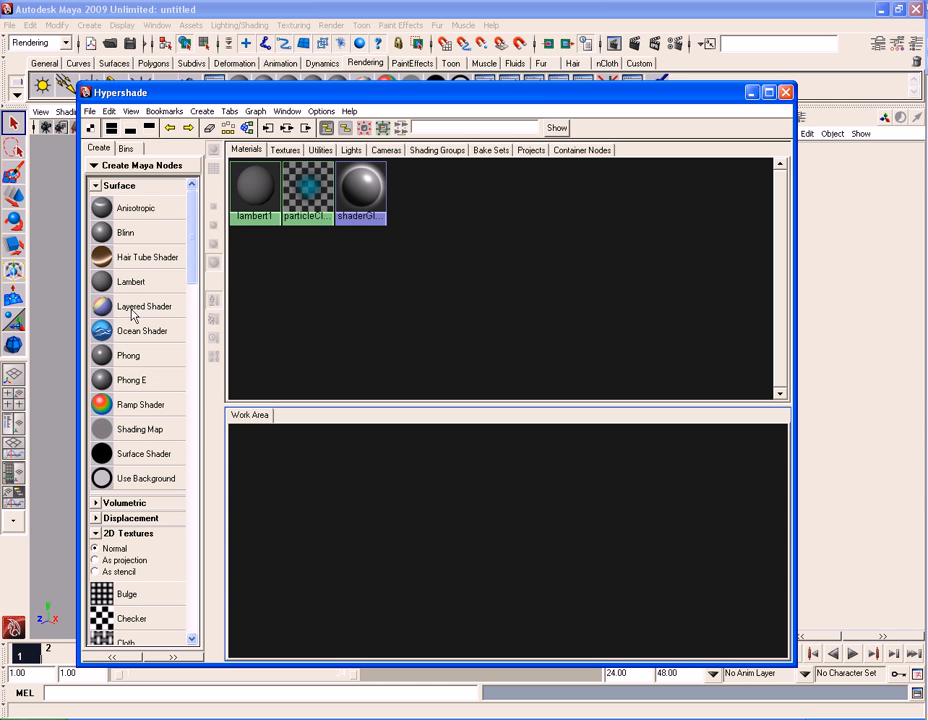
Create one Blinn, one Anisotropic, one Phong and one Surface Shader material in the Hypershade
left_click(136, 234)
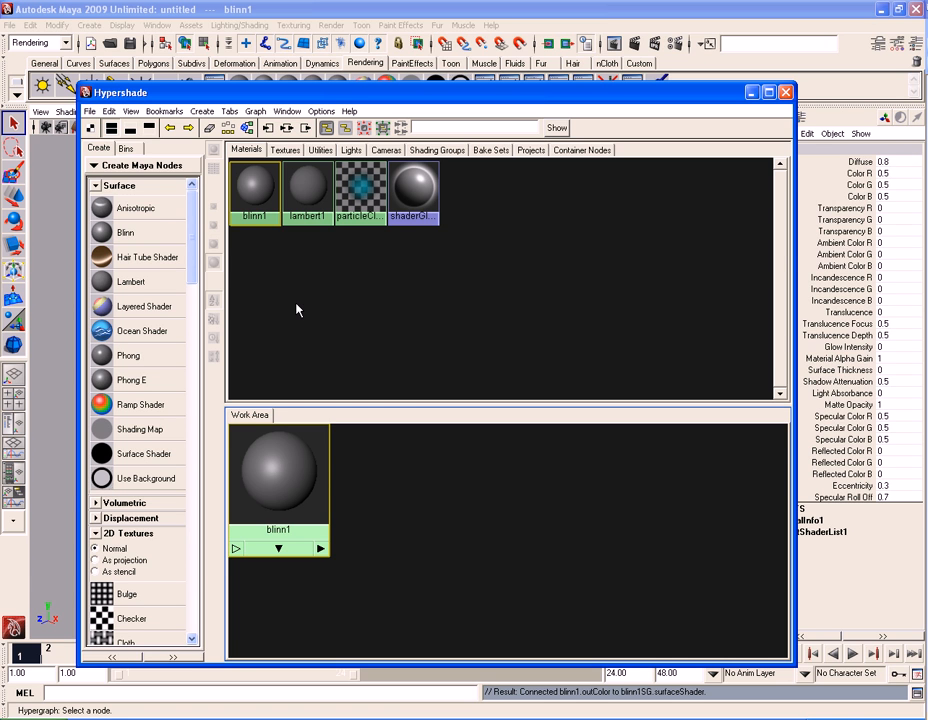
left_click(136, 210)
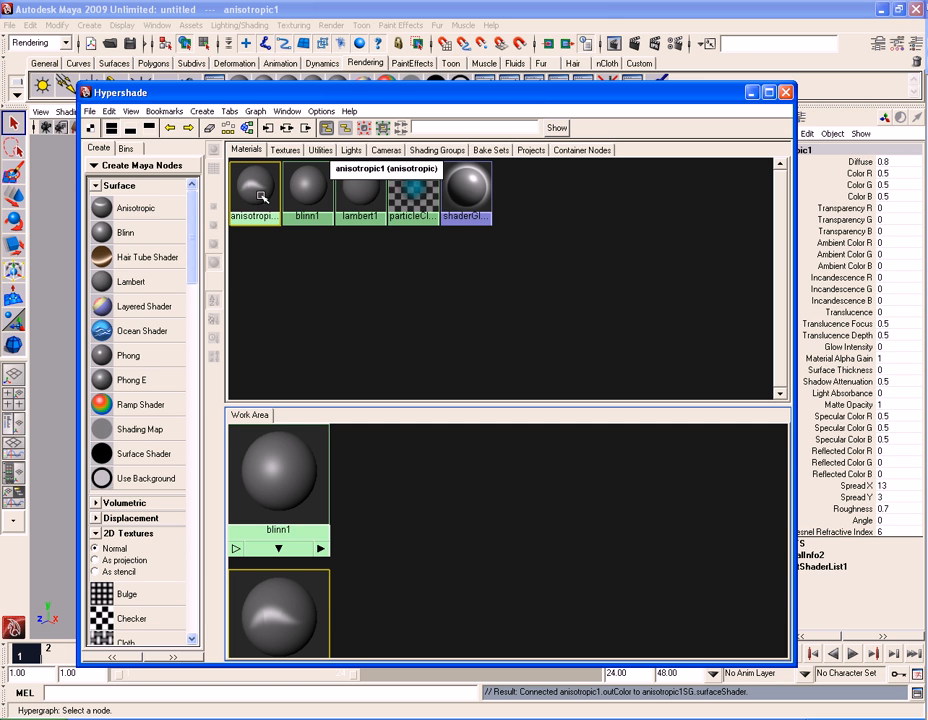
left_click(140, 357)
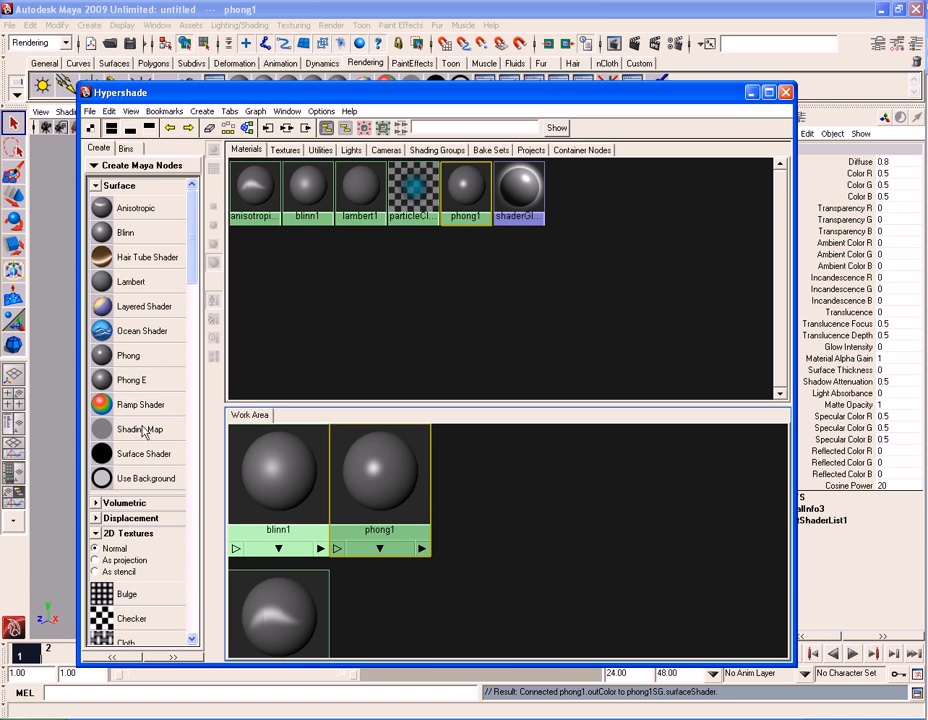
left_click(143, 458)
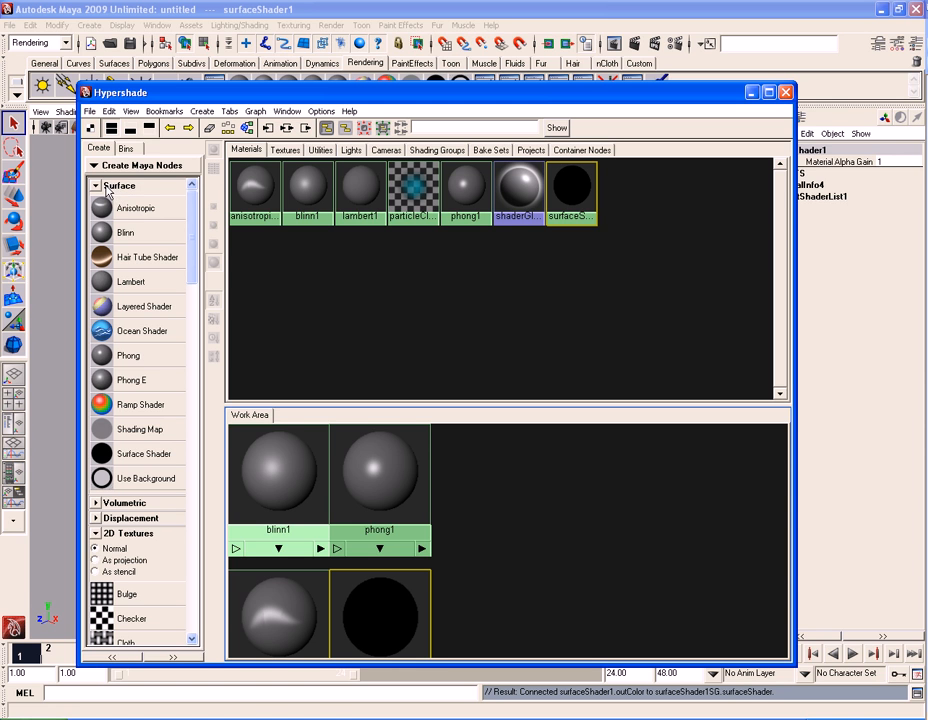
Examine the Surface, Volumetric, Displacement, 2D, 3D and Env Textures categories of the Maya node list
left_click(126, 187)
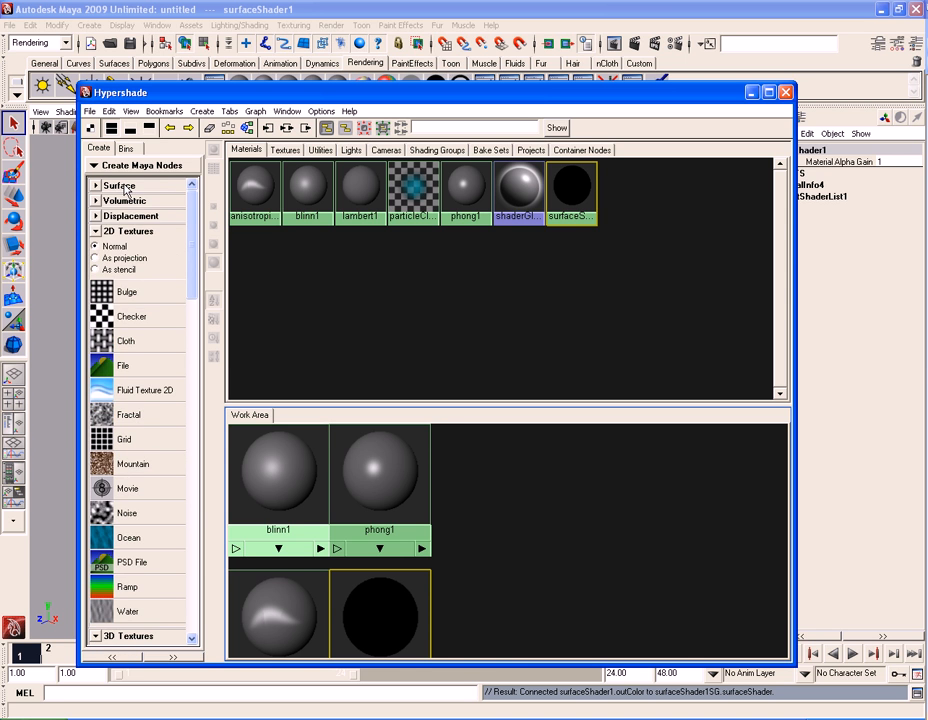
left_click(126, 187)
left_click(120, 186)
left_click(126, 201)
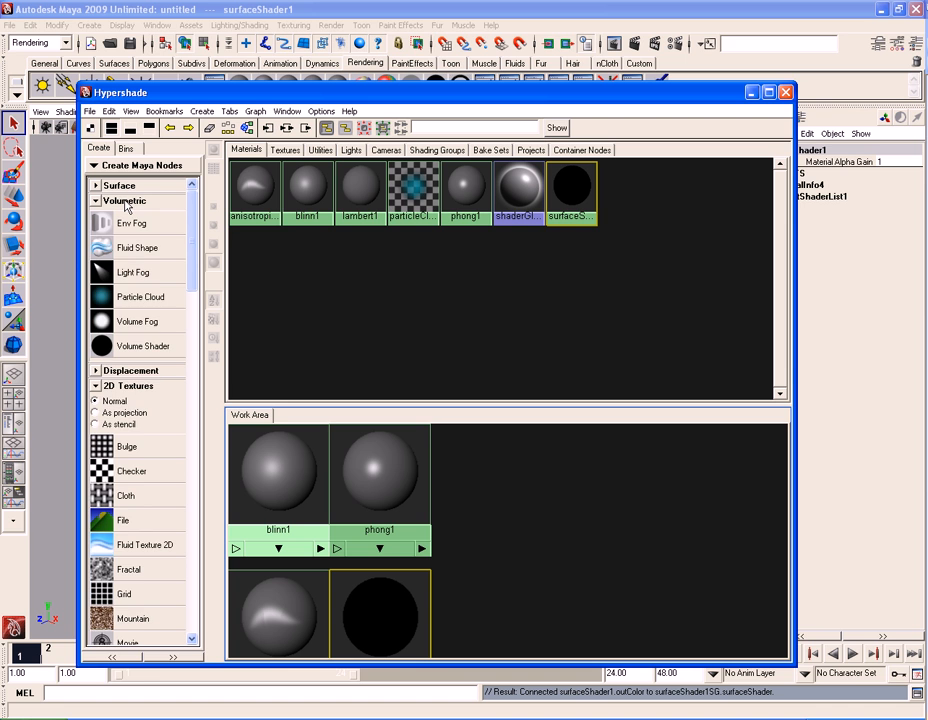
left_click(126, 202)
left_click(128, 216)
left_click(128, 216)
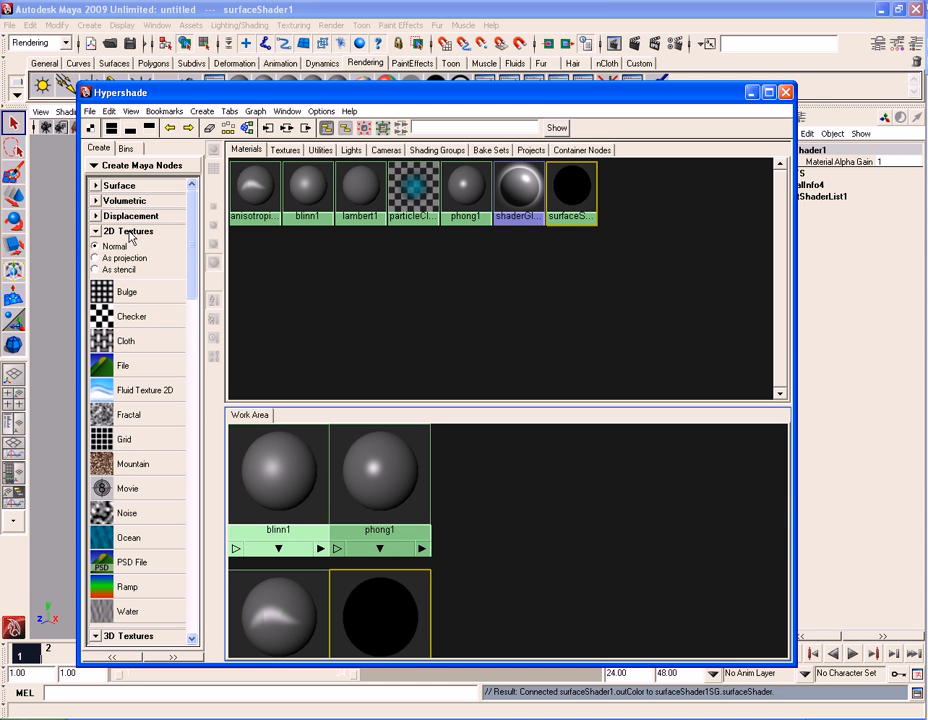
left_click(129, 231)
left_click(130, 246)
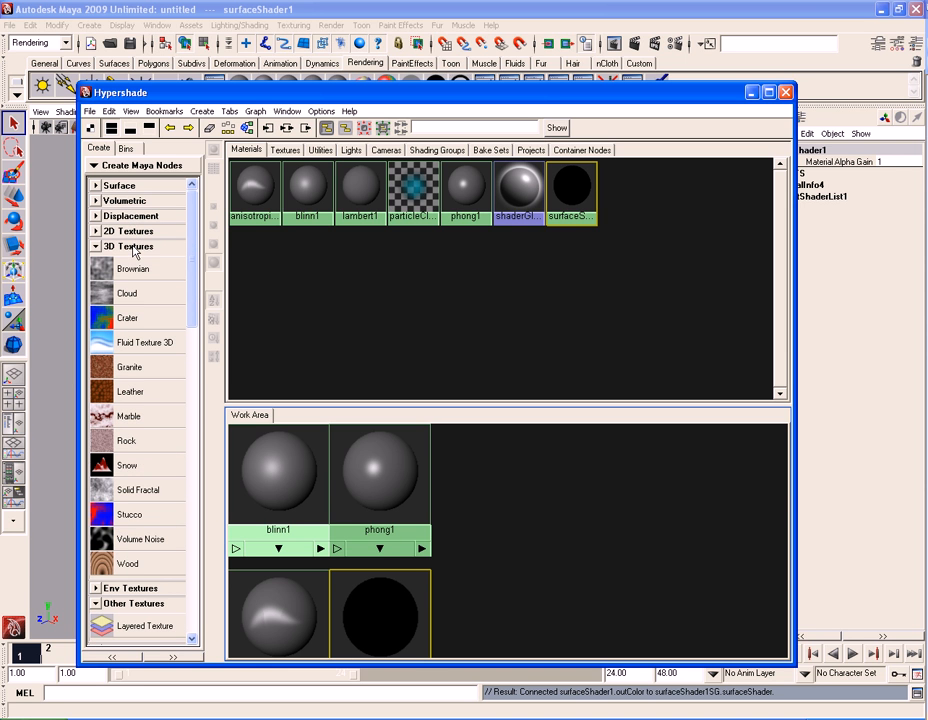
left_click(131, 246)
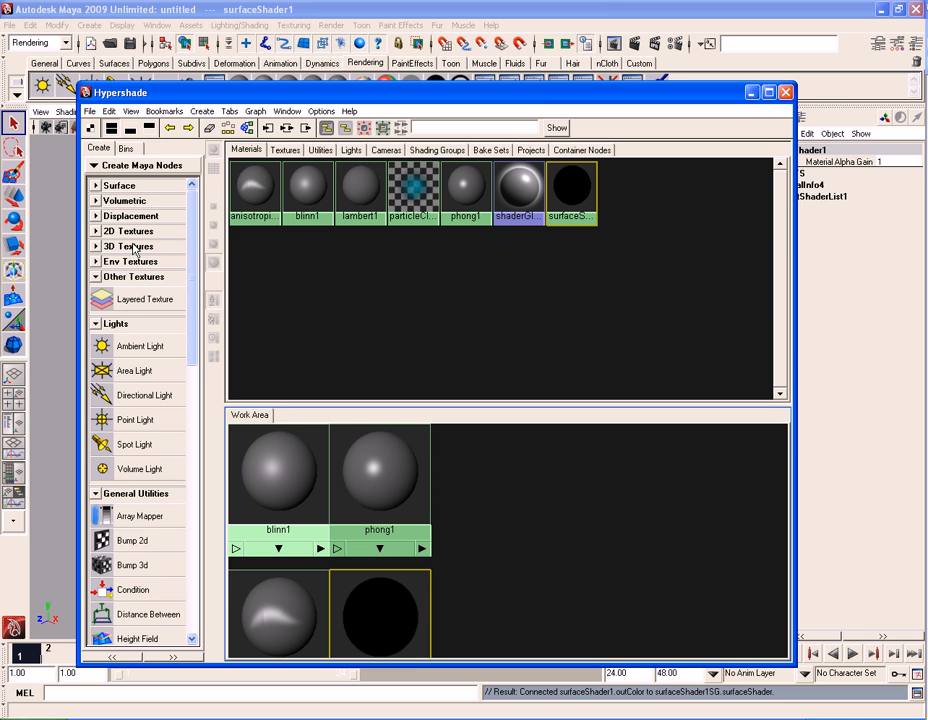
left_click(129, 231)
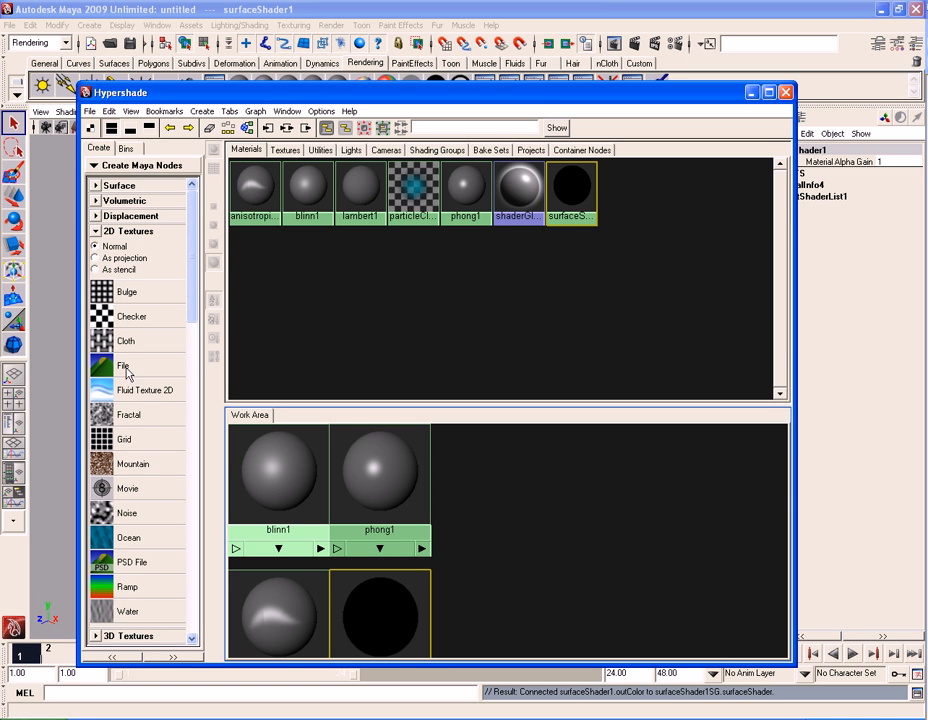
left_click(130, 233)
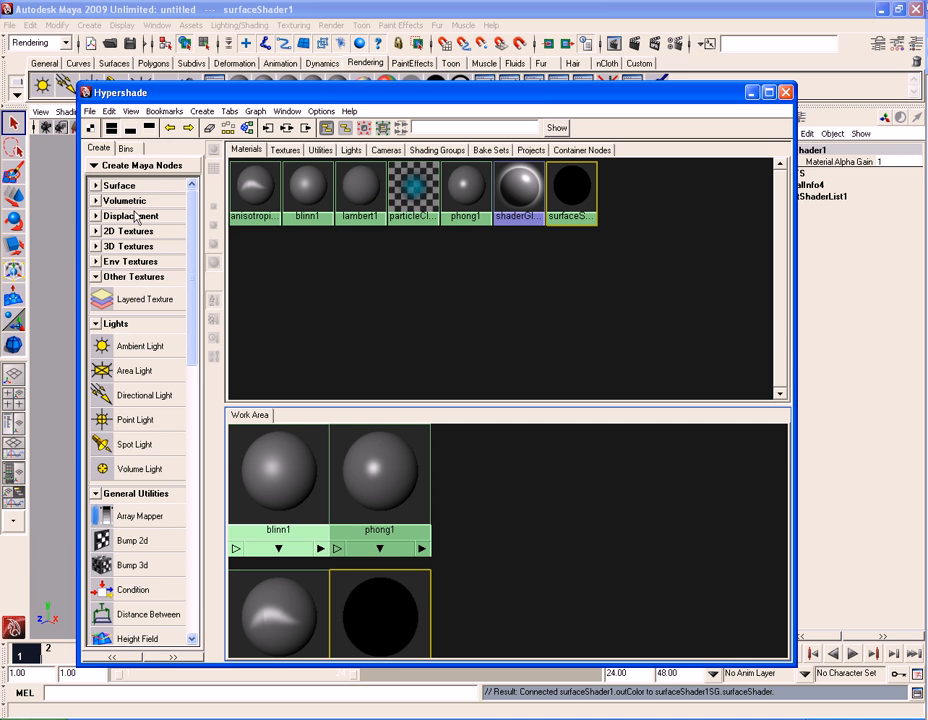
left_click(136, 264)
left_click(141, 265)
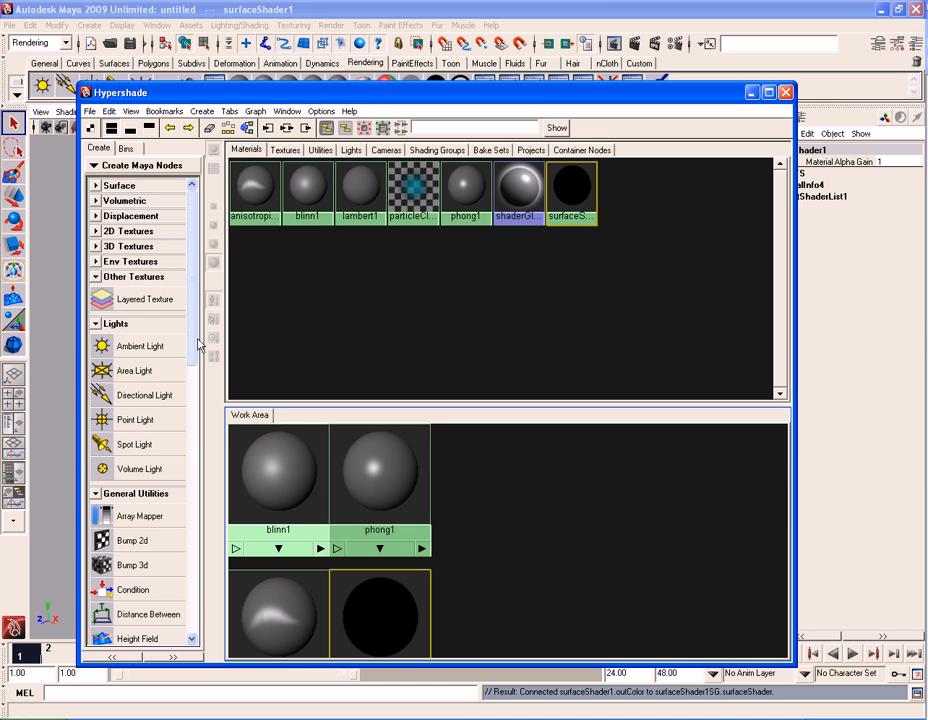
Look through the General Utilities and Color Utilities nodes further down the node list
scroll(190, 355, "down", 10)
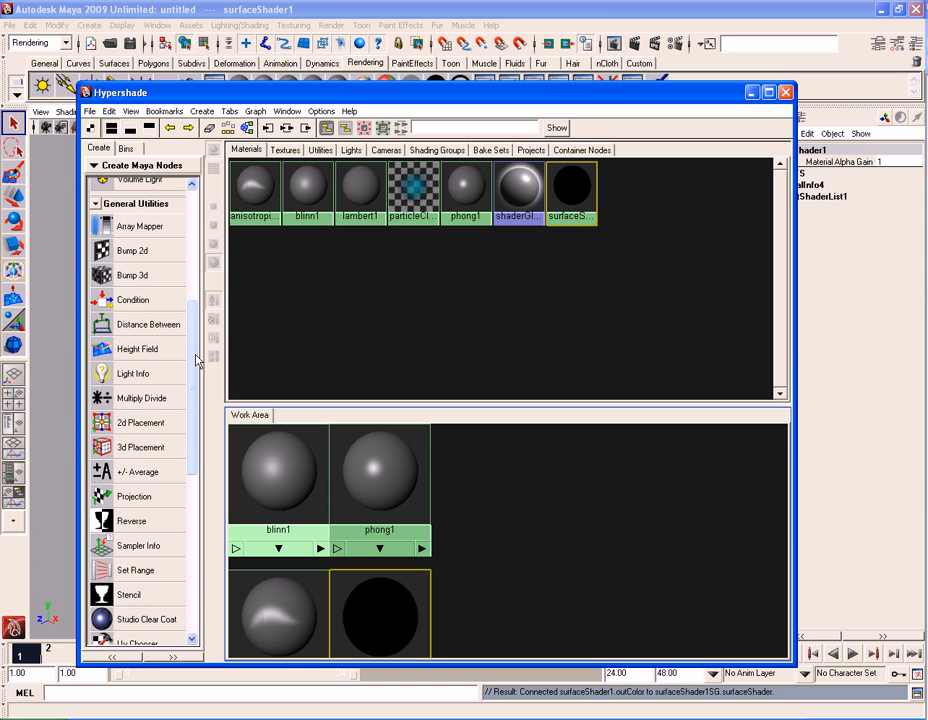
left_click_drag(196, 360, 194, 527)
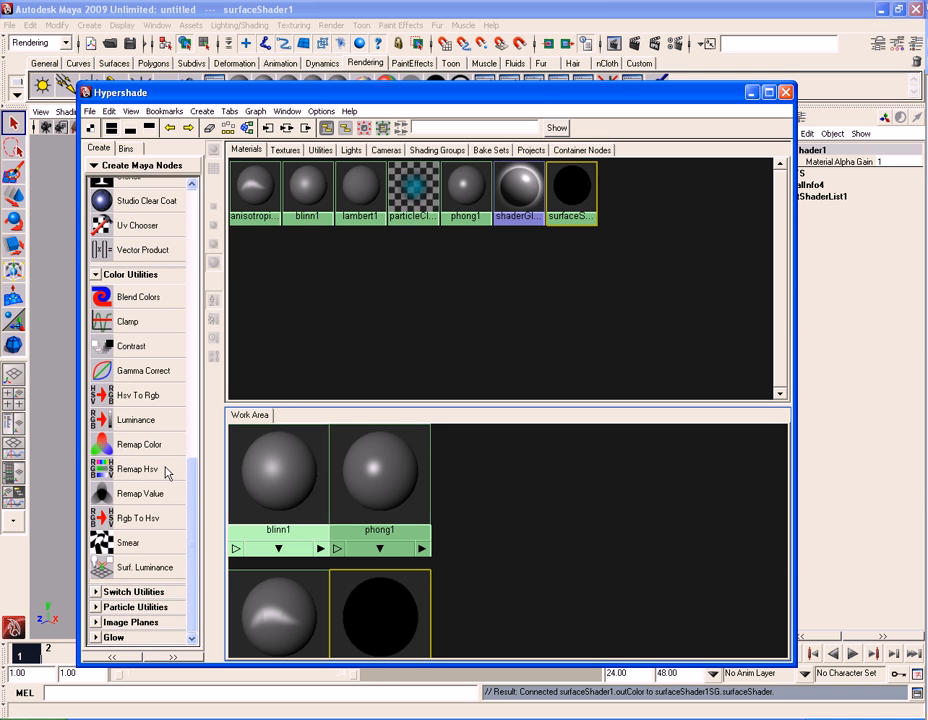
left_click_drag(193, 594, 186, 298)
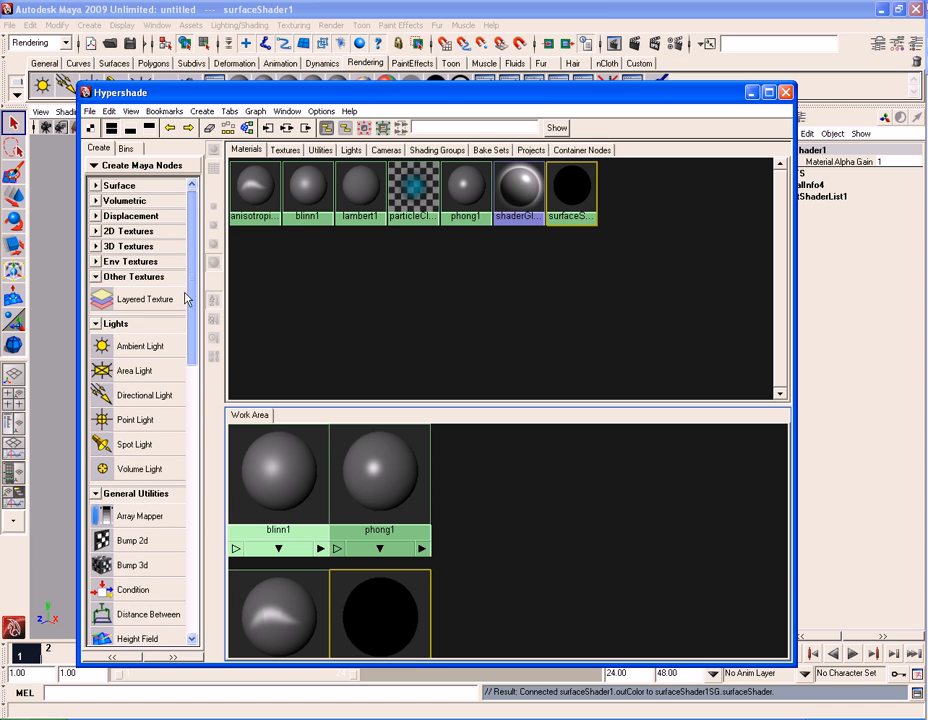
Expand the Env Textures, 3D Textures, 2D Textures and Surface categories and keep the node type on Create Maya Nodes
left_click(130, 261)
left_click(129, 246)
left_click(129, 231)
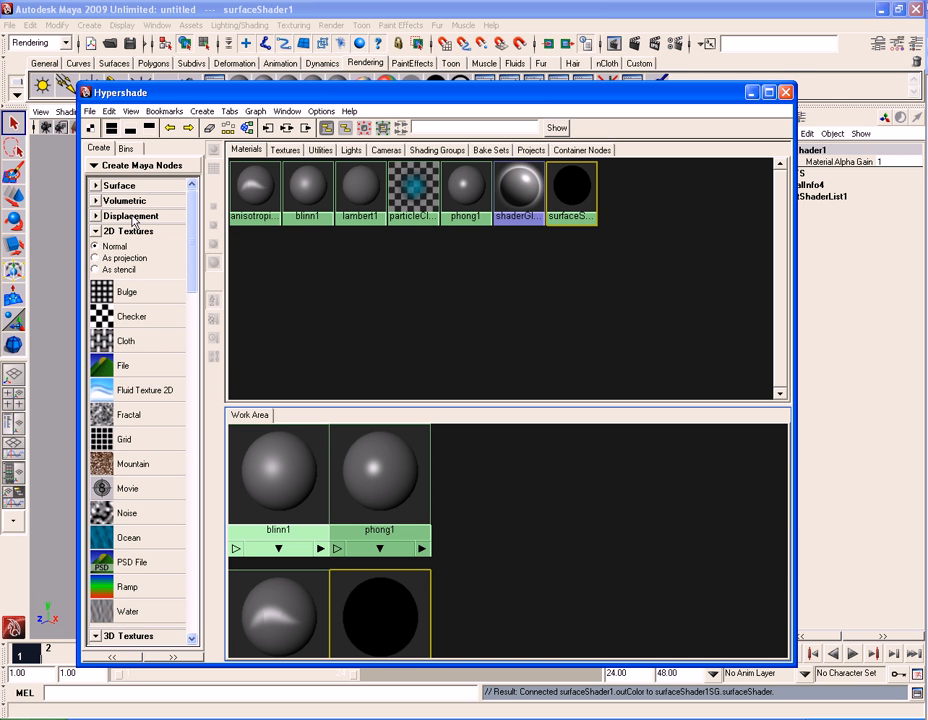
left_click(133, 217)
left_click(134, 217)
left_click(126, 201)
left_click(126, 201)
left_click(110, 186)
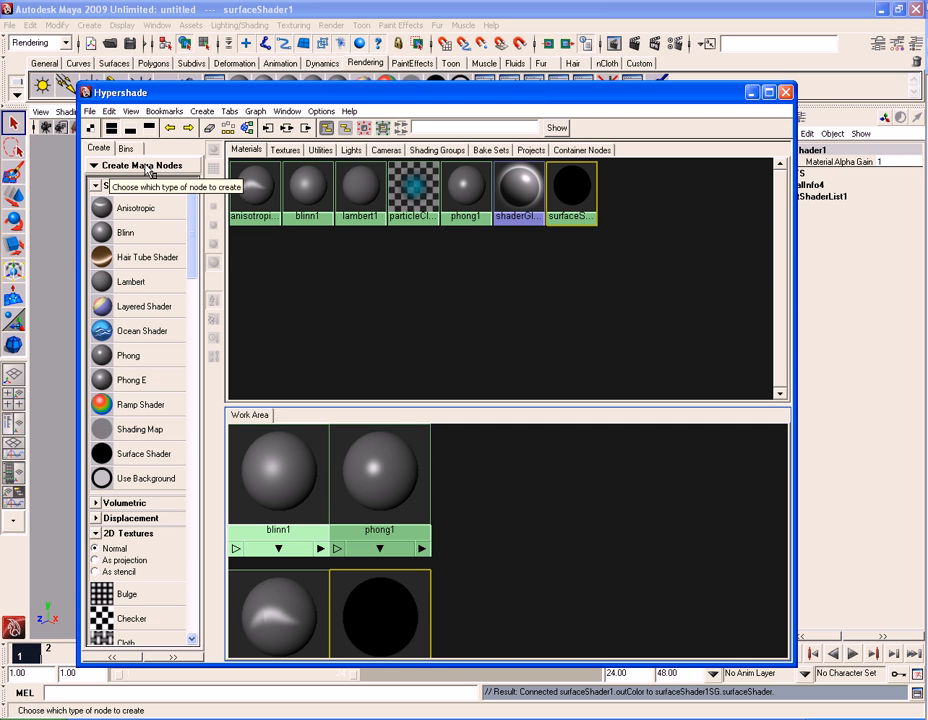
left_click(146, 170)
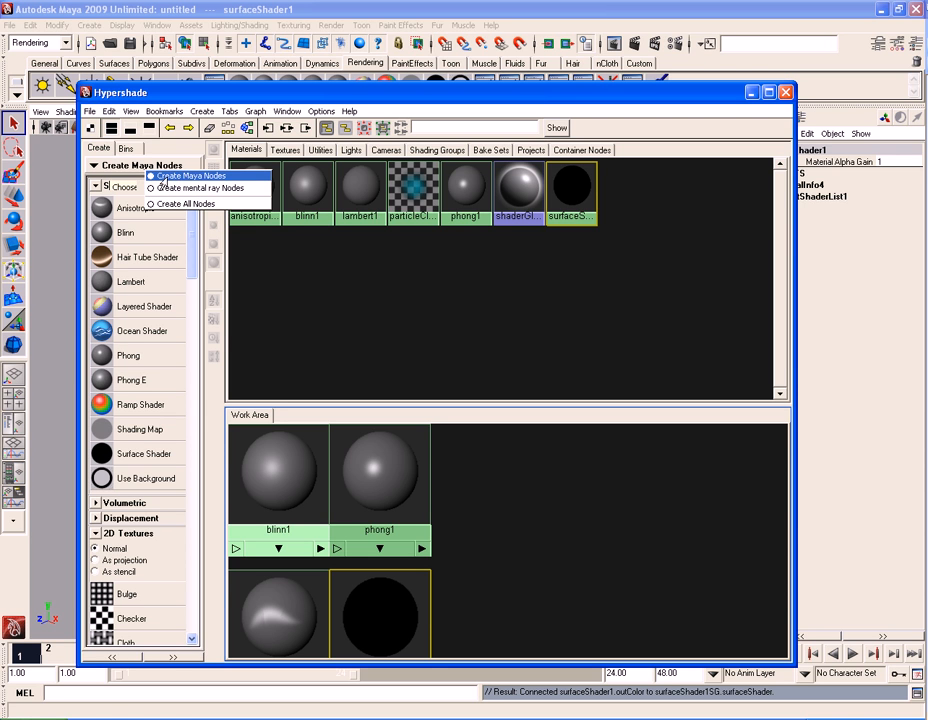
left_click(197, 178)
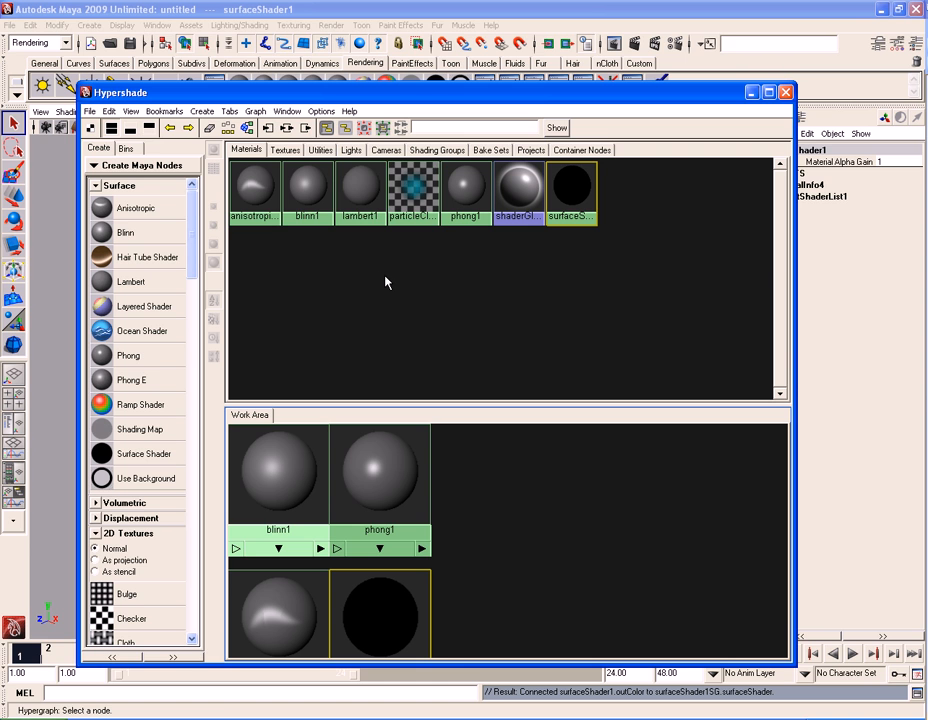
Enable Auto load for the Mayatomr.mll plug-in, keep it loaded, and close the Plug-in Manager
left_click(157, 26)
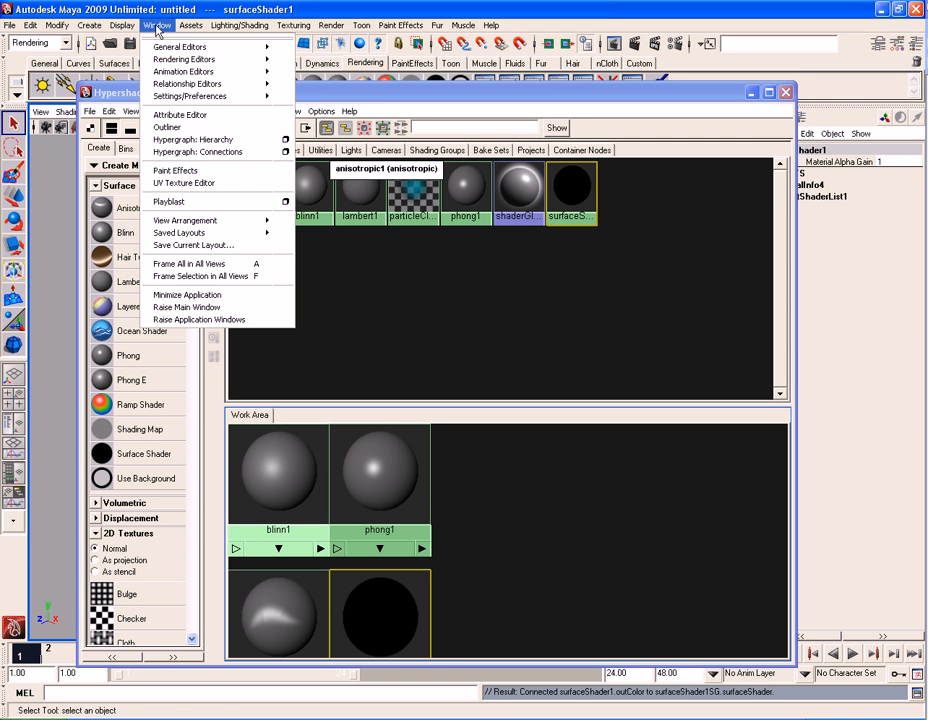
mouse_move(168, 101)
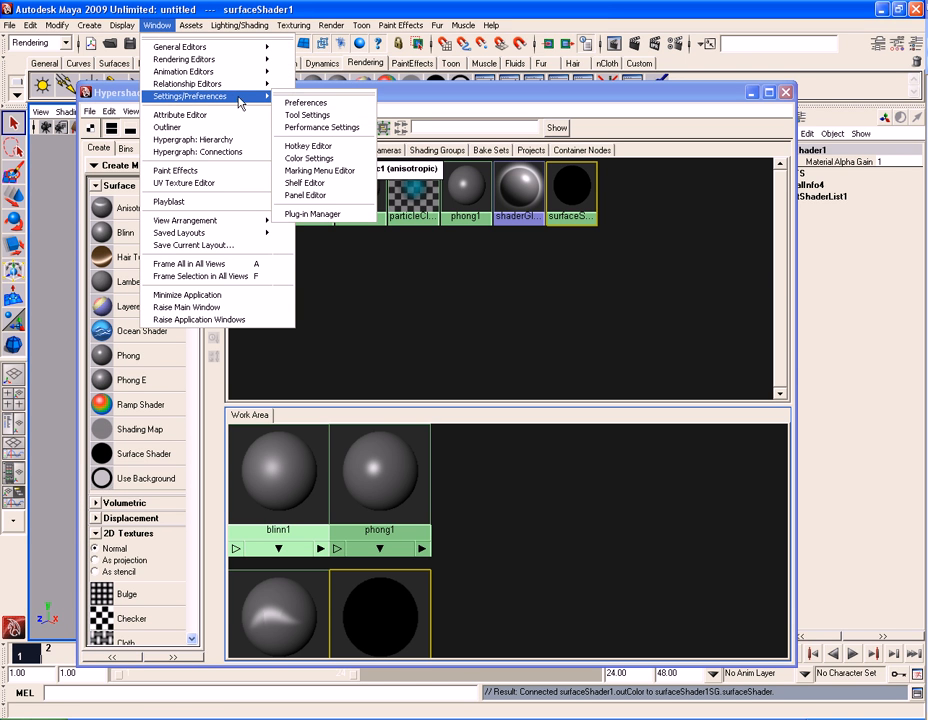
left_click(322, 216)
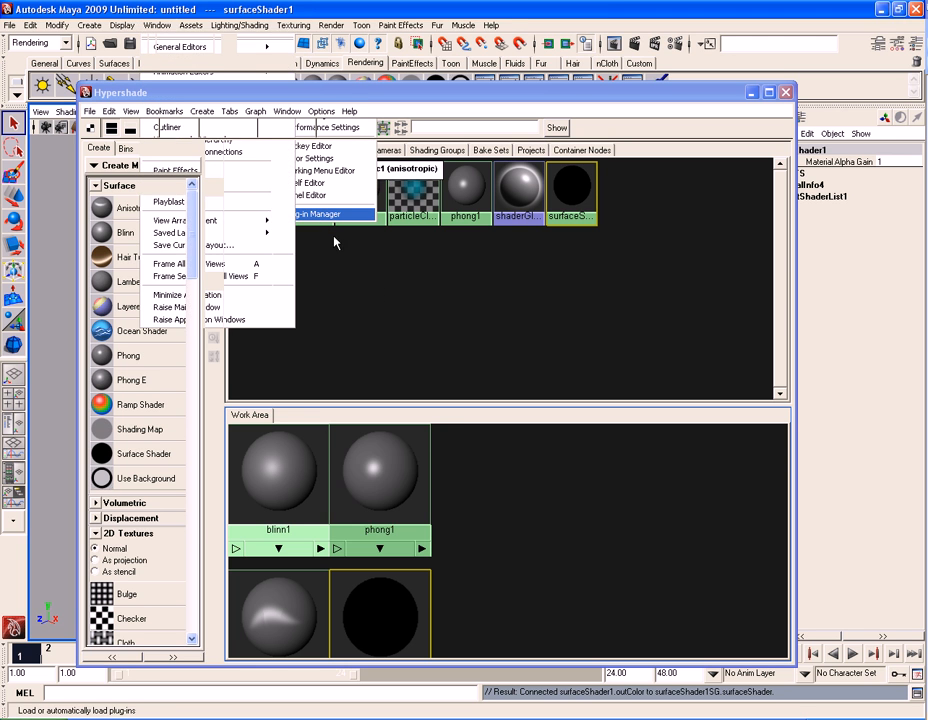
left_click_drag(576, 341, 577, 405)
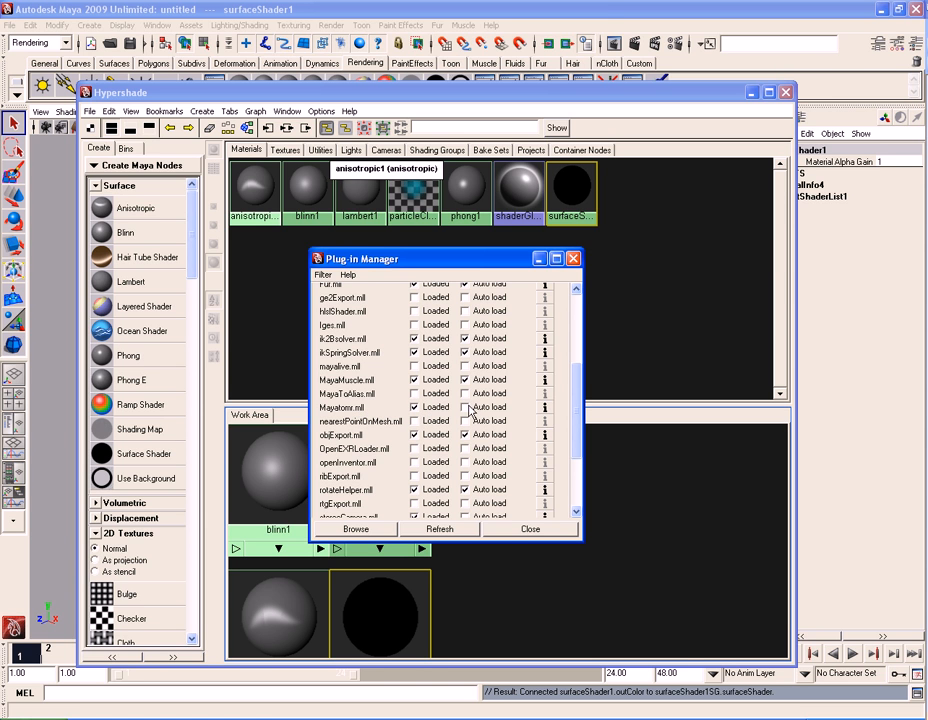
left_click(415, 408)
left_click(416, 408)
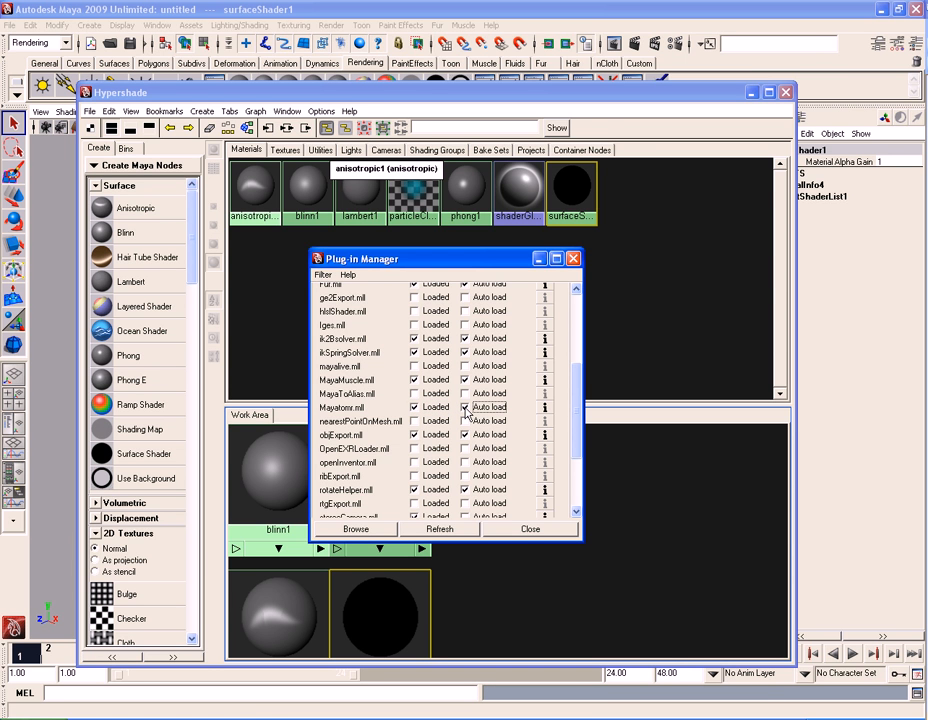
left_click(506, 532)
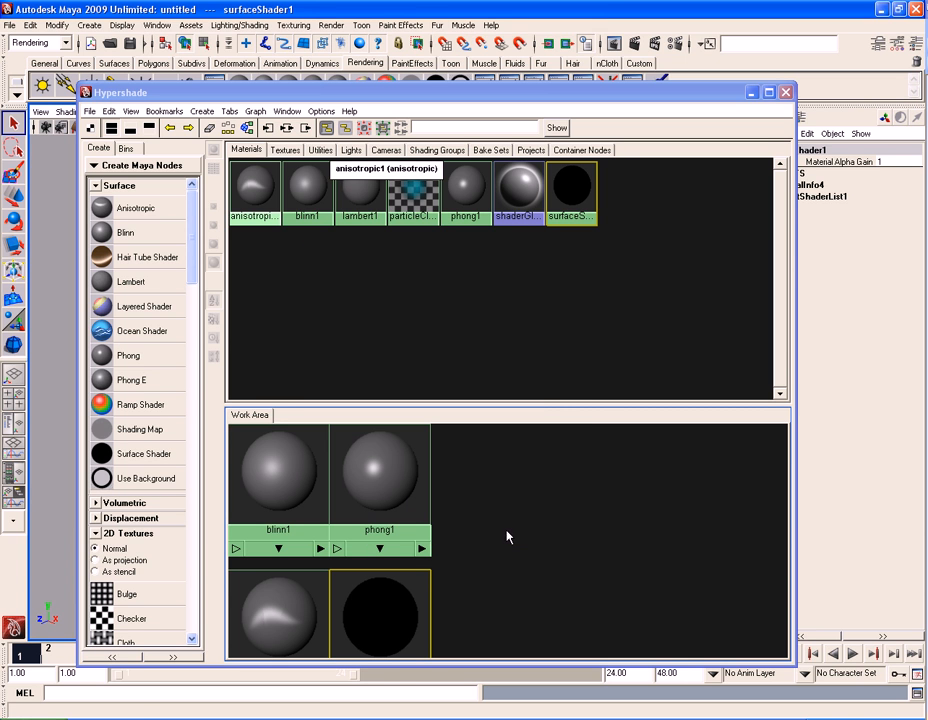
Switch the Hypershade node list to Create mental ray Nodes
left_click(140, 166)
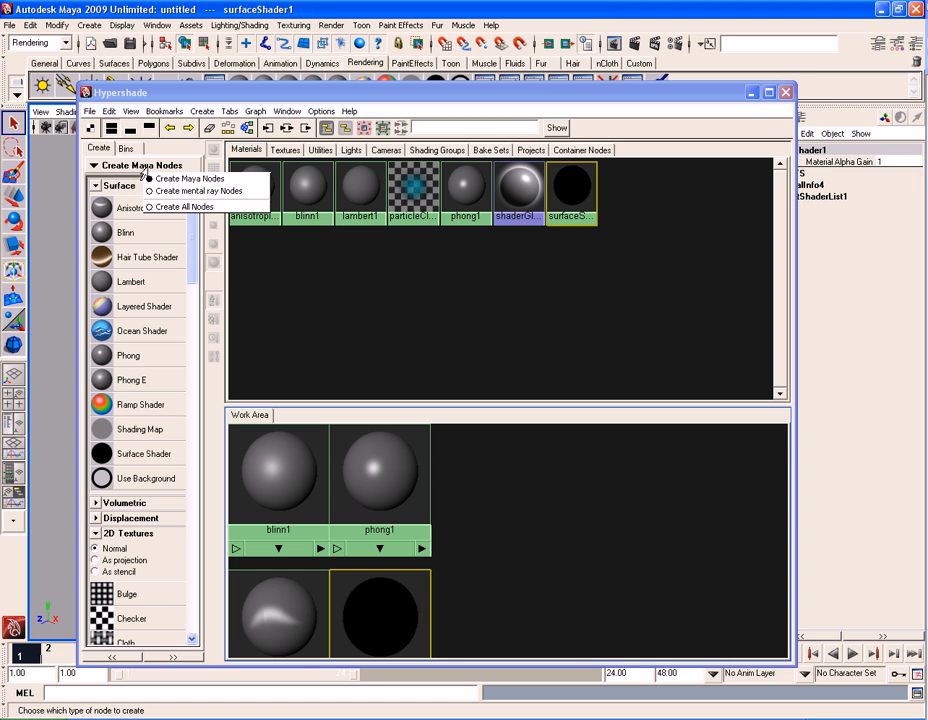
left_click(192, 192)
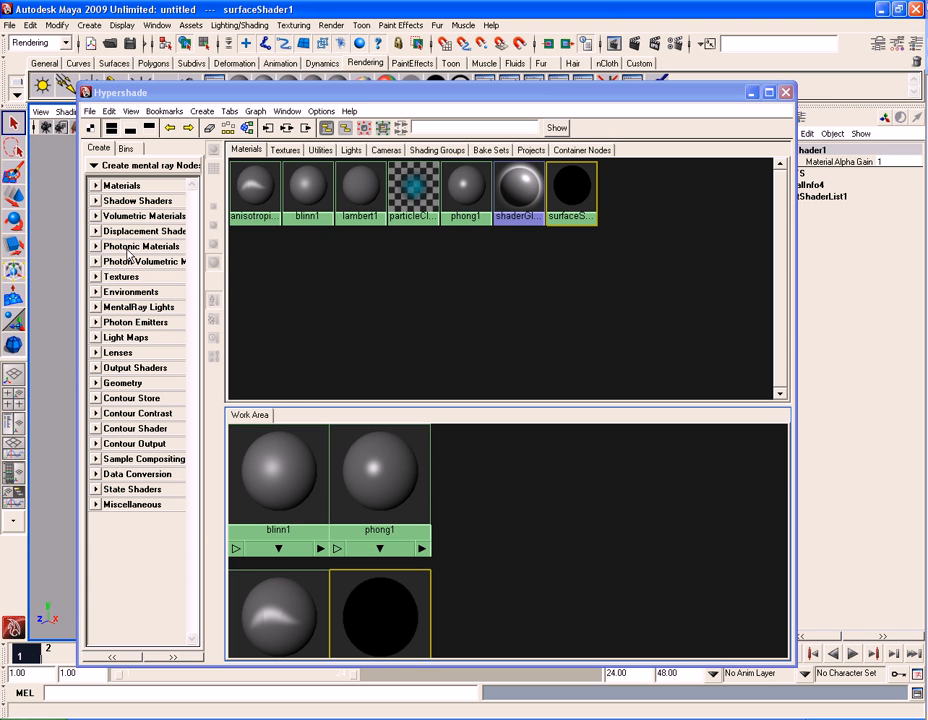
Examine the Materials, Shadow Shaders and Volumetric Materials categories of the mental ray node list
left_click(125, 188)
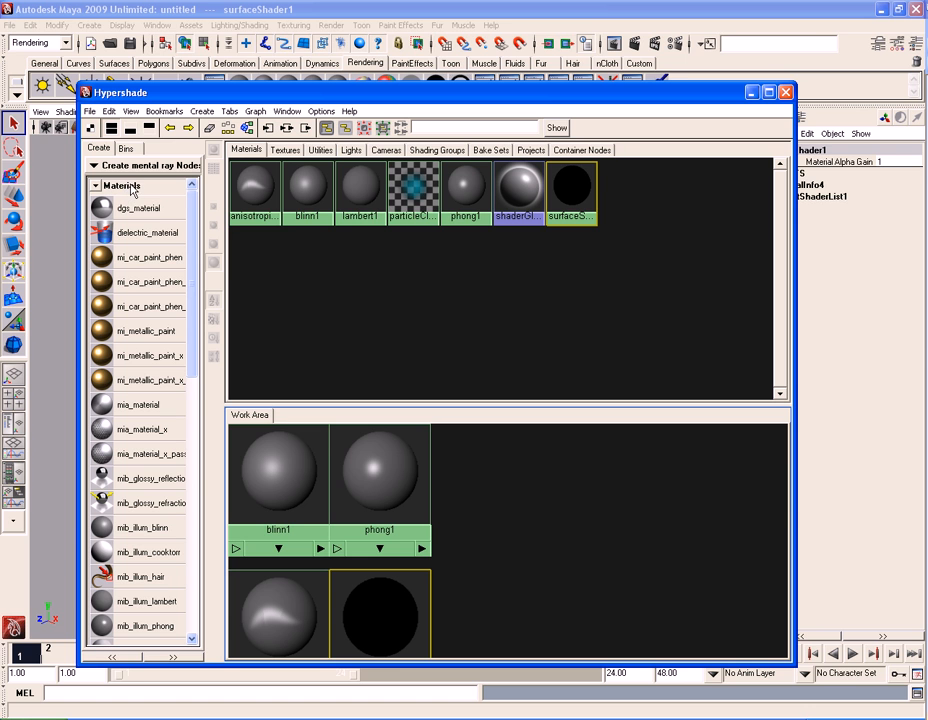
left_click(125, 186)
left_click(125, 186)
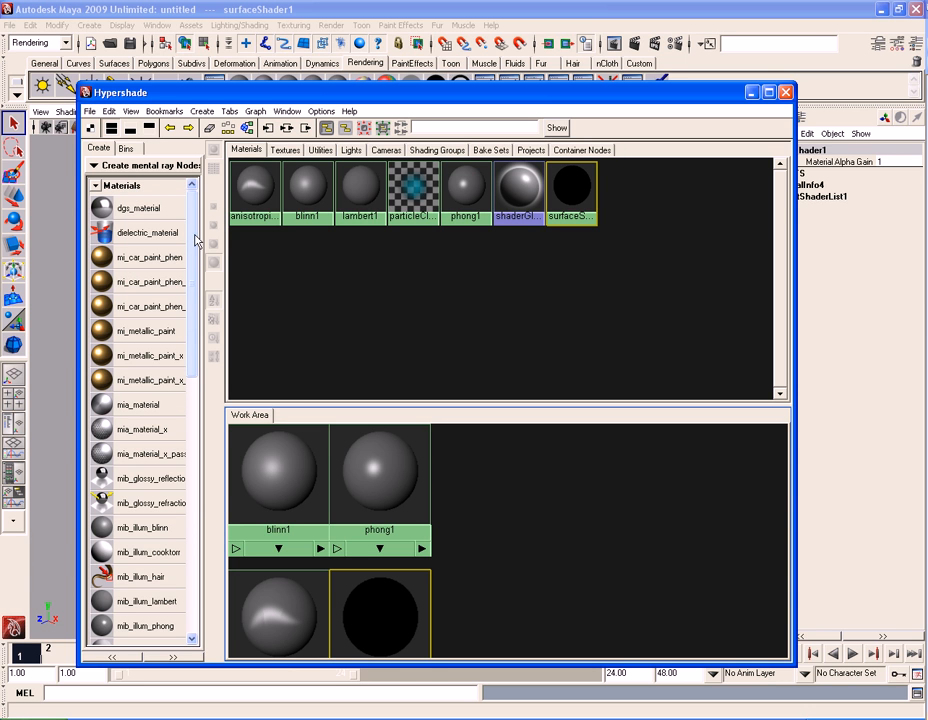
mouse_move(195, 238)
left_mouse_down()
mouse_move(191, 379)
mouse_move(191, 234)
left_mouse_up()
left_click(132, 188)
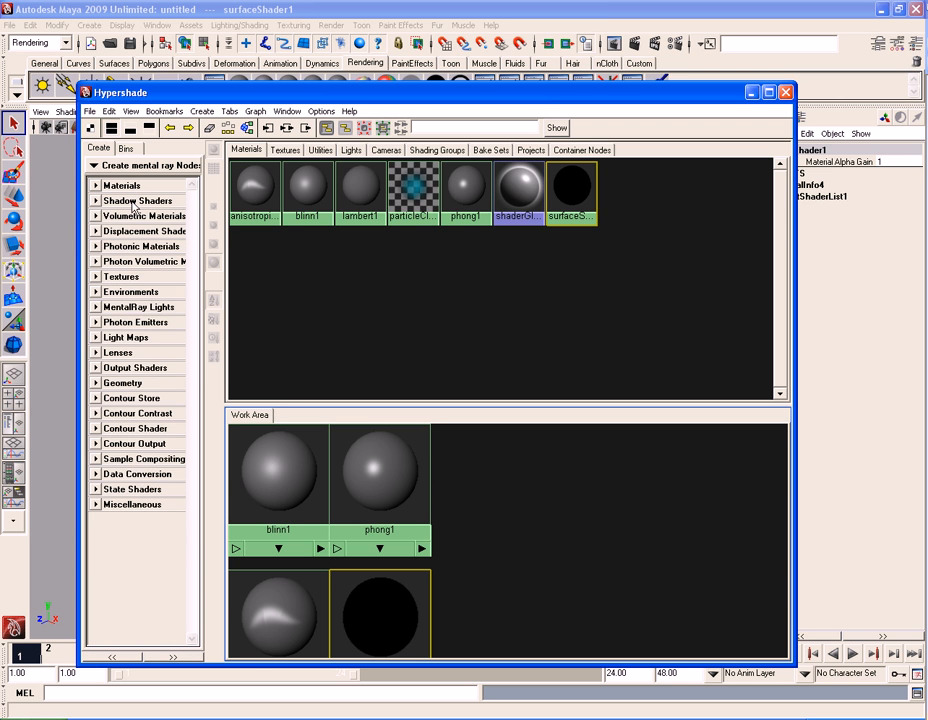
left_click(133, 202)
left_click(133, 202)
left_click(137, 217)
left_click(138, 218)
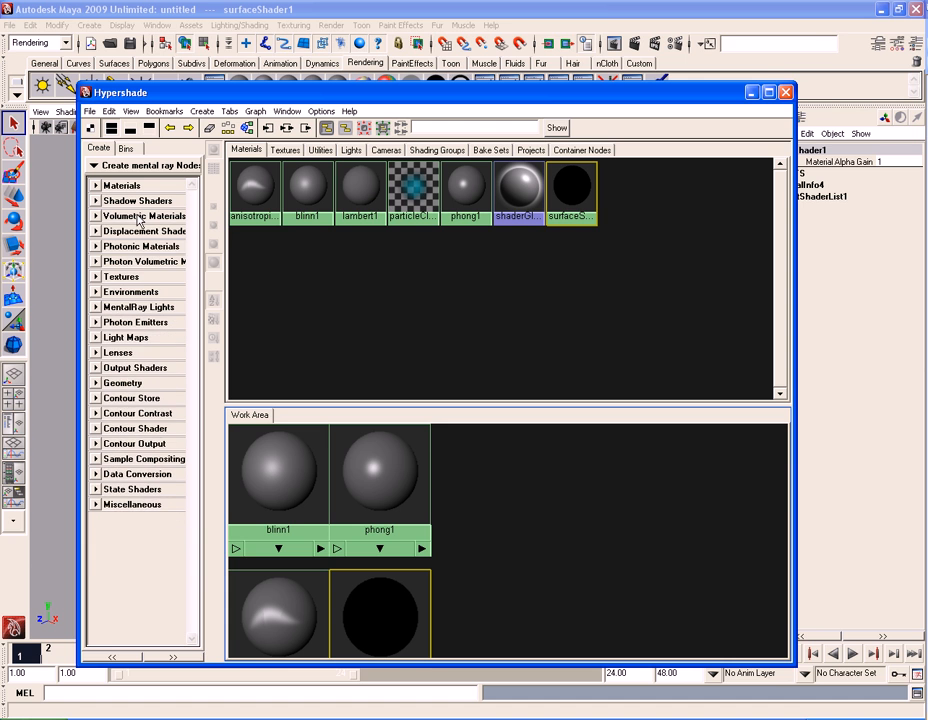
Examine the Textures and Lenses categories of the mental ray node list, then return to Create Maya Nodes
left_click(132, 279)
left_click(132, 279)
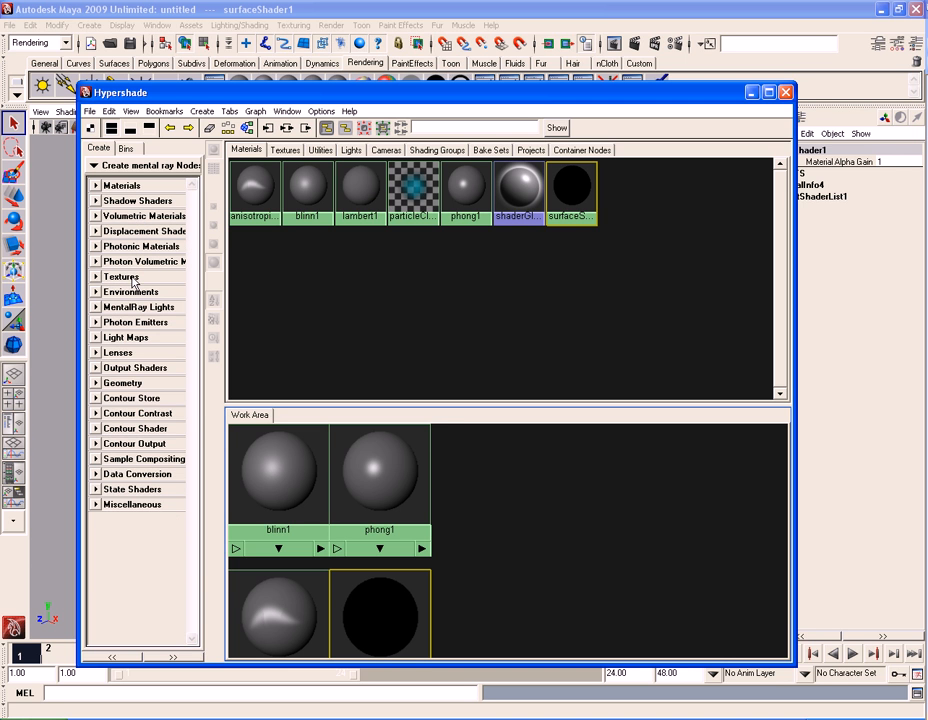
left_click(130, 355)
left_click(132, 355)
left_click(145, 166)
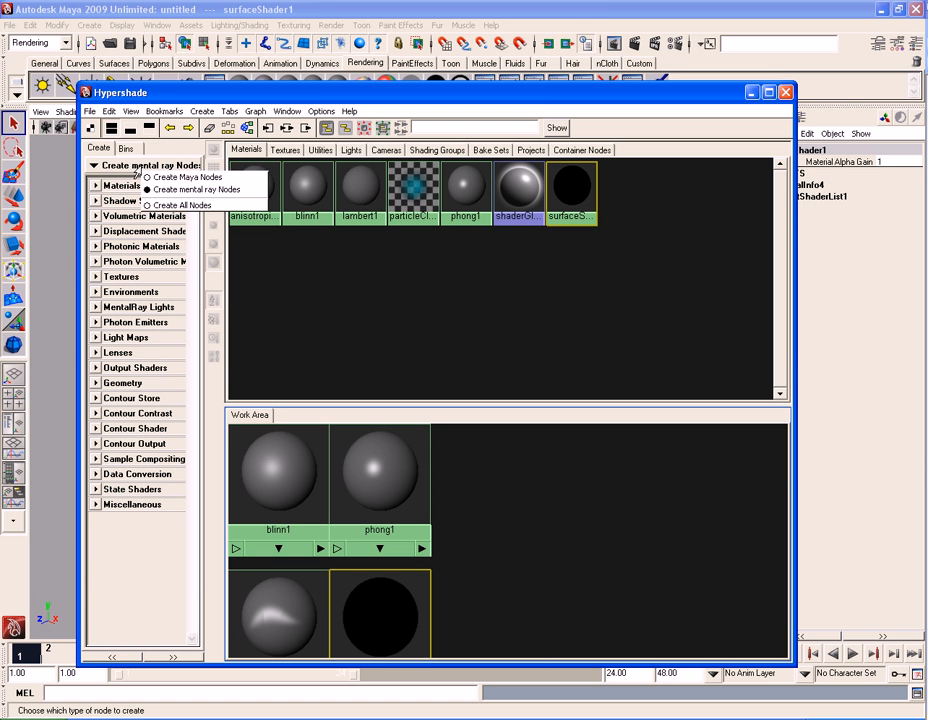
left_click(188, 178)
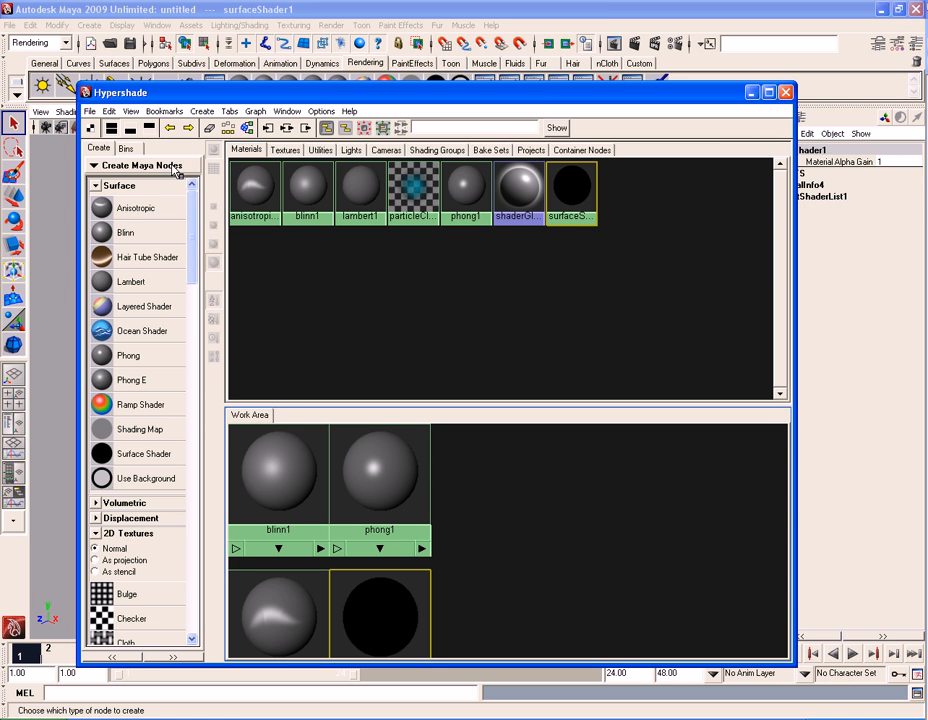
Show the mental ray nodes again and examine the Miscellaneous category, collapsing it when done
left_click(175, 166)
left_click(201, 189)
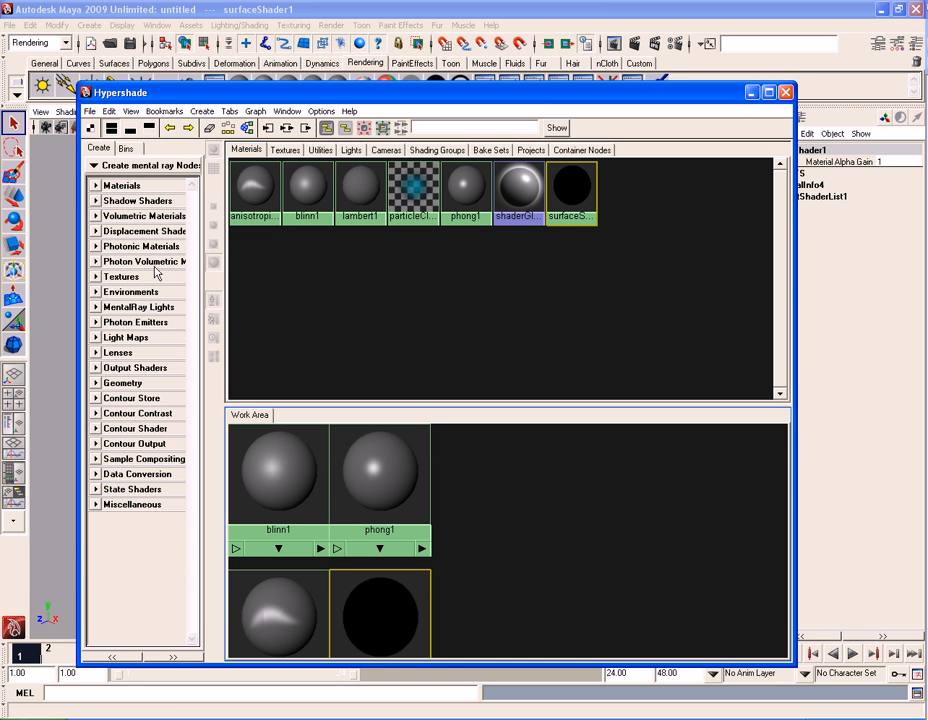
left_click(142, 506)
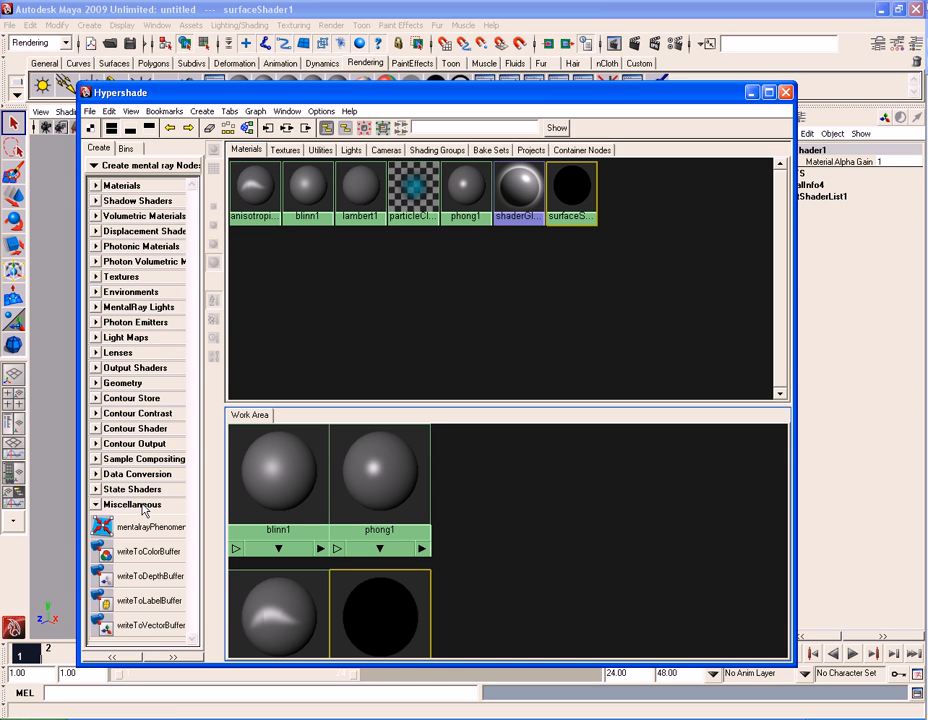
left_click(142, 506)
Switch the Hypershade node list back to Create Maya Nodes
left_click(160, 166)
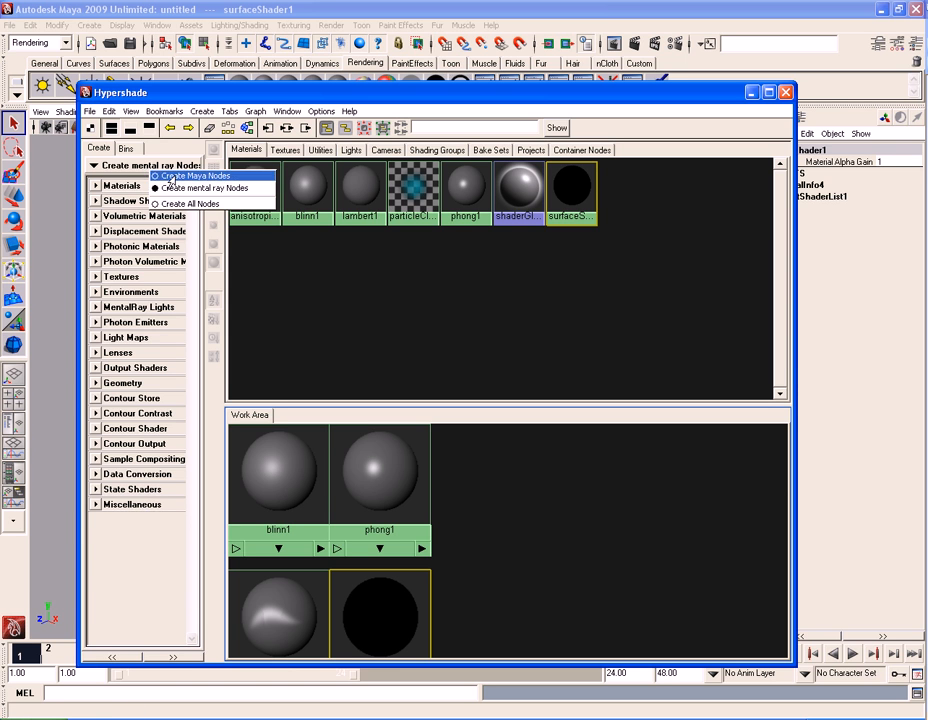
left_click(190, 176)
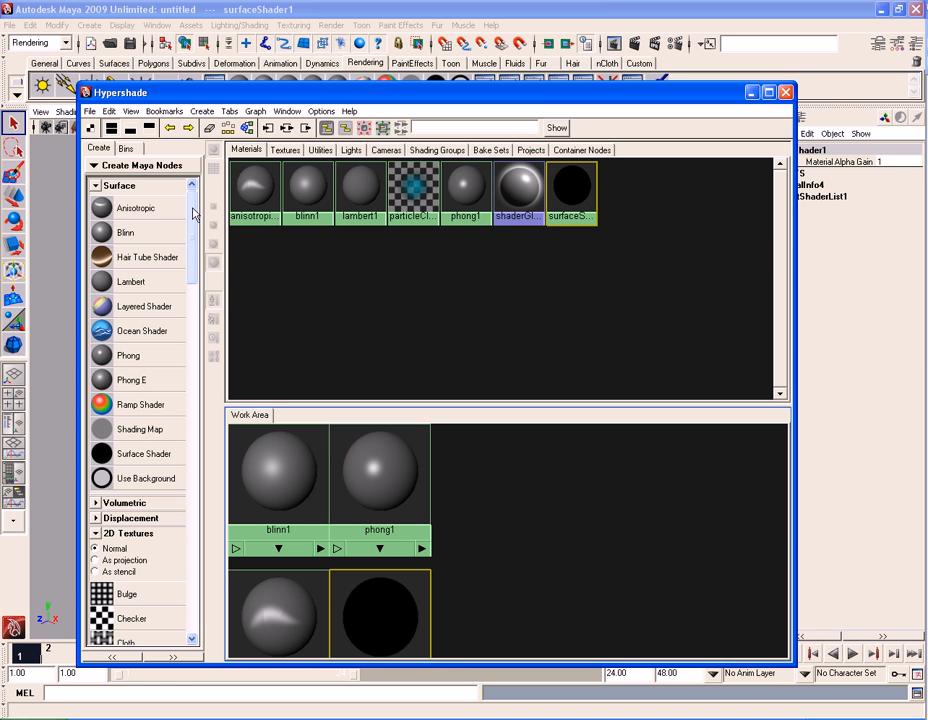
mouse_move(193, 213)
left_mouse_down()
mouse_move(195, 284)
mouse_move(195, 207)
left_mouse_up()
left_click(140, 165)
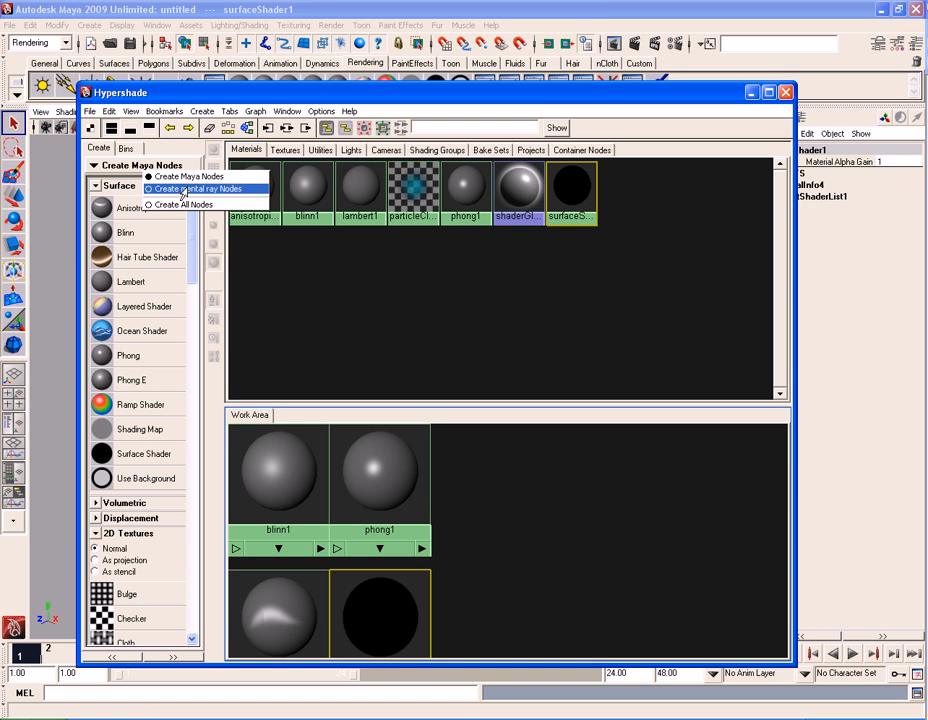
left_click(180, 177)
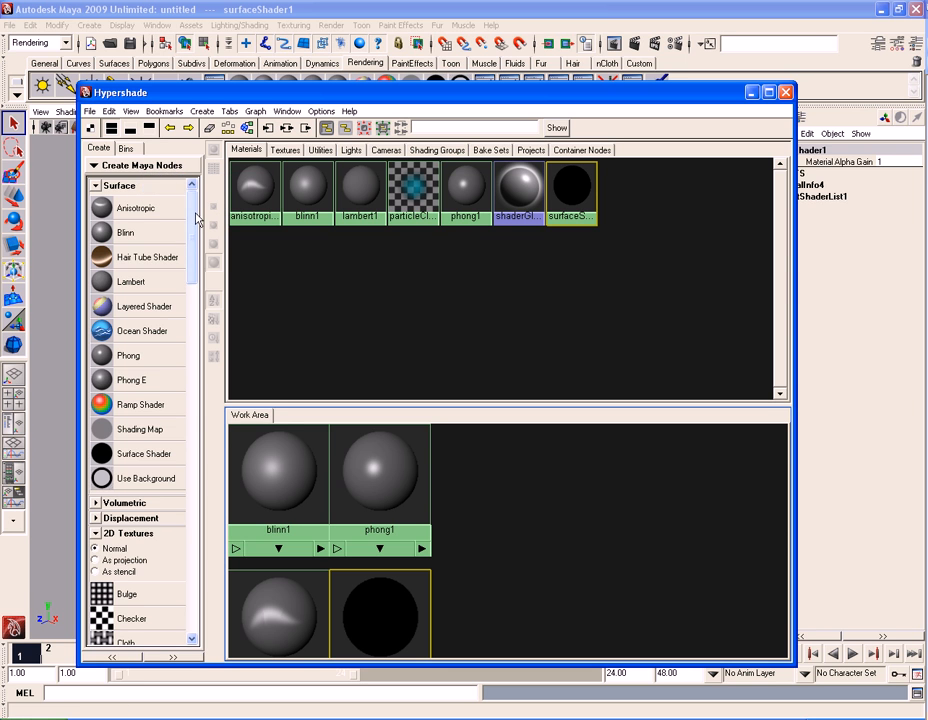
Examine the creatable node types offered in the Materials area, including mental ray Materials and Switch Utilities, without creating a node
right_click(399, 270)
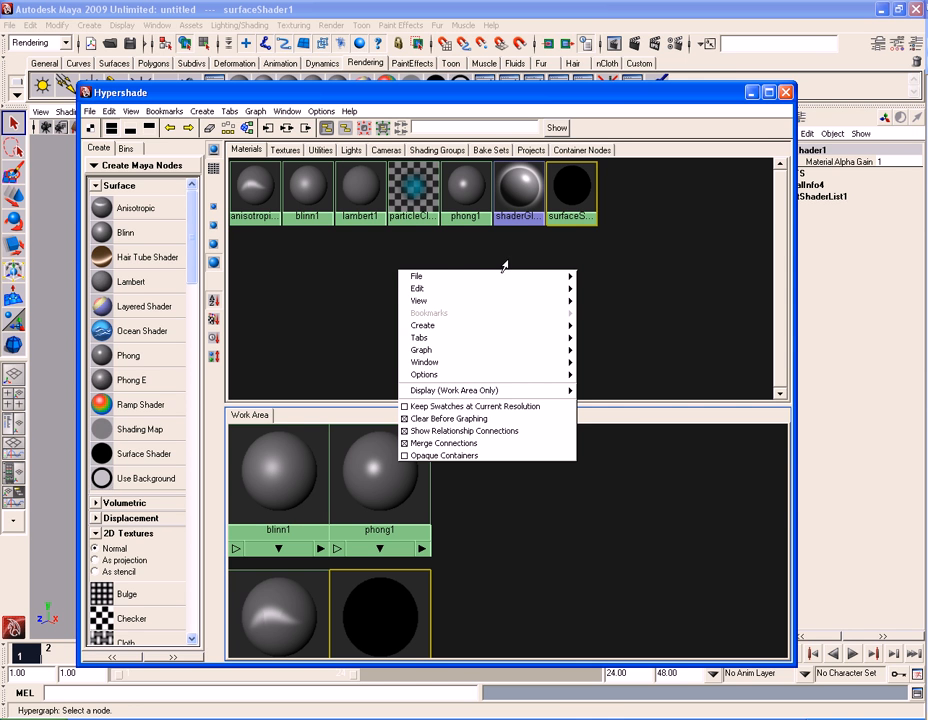
mouse_move(455, 325)
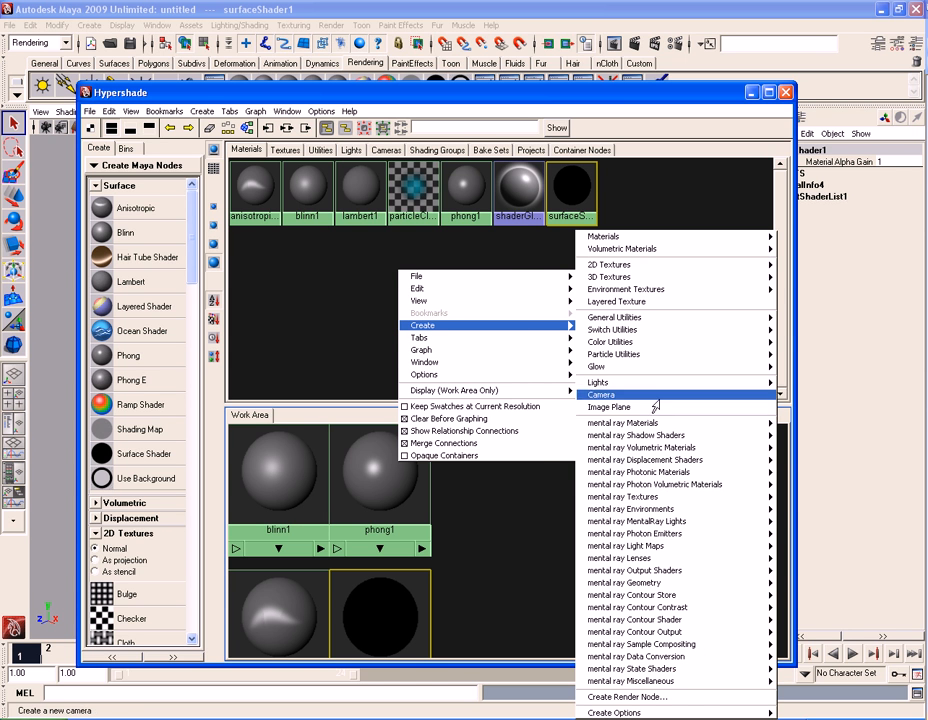
mouse_move(645, 424)
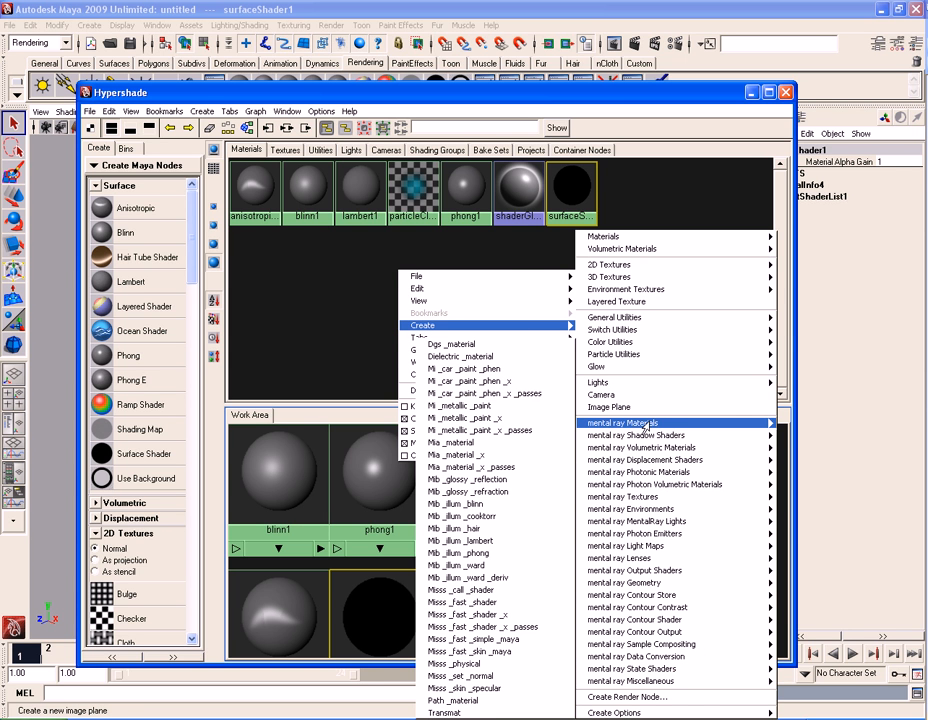
mouse_move(640, 337)
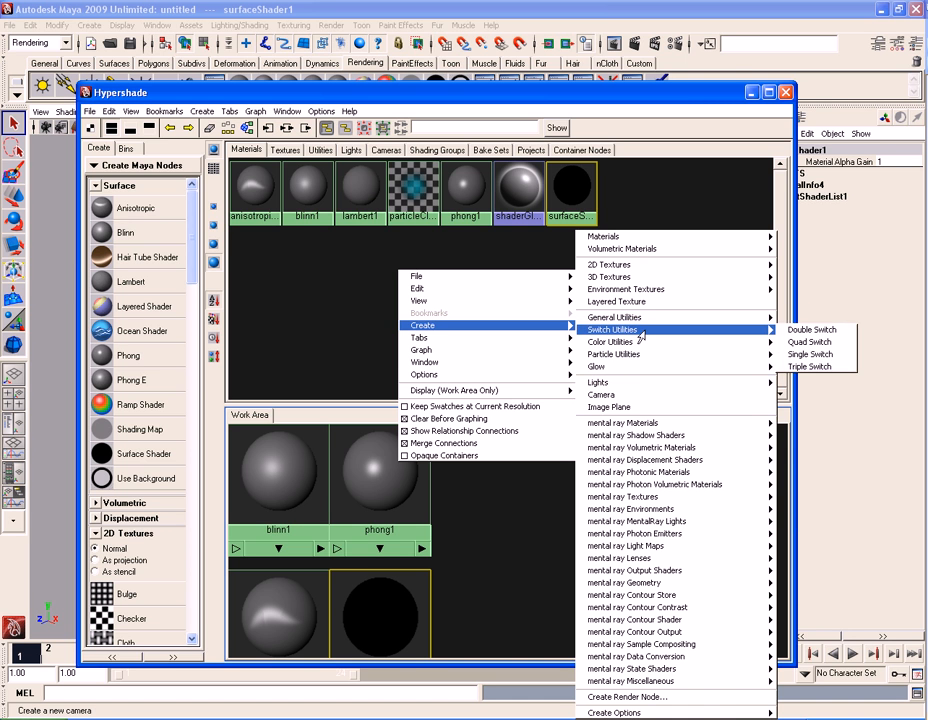
left_click(641, 222)
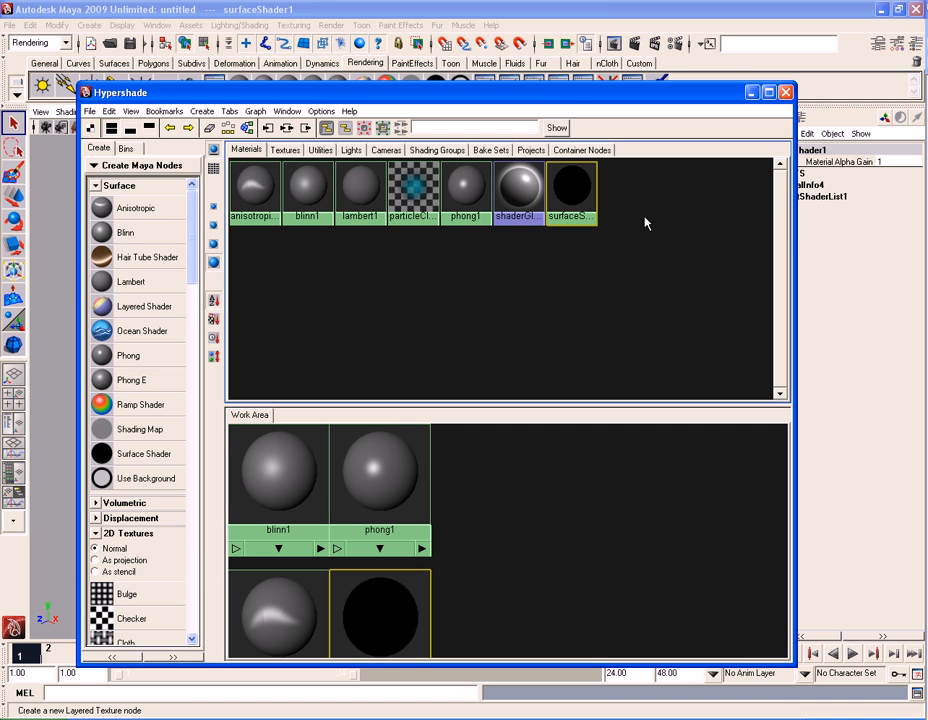
Review the Hypershade's main Create commands and the mental ray Materials list, leaving without creating a node
left_click(202, 111)
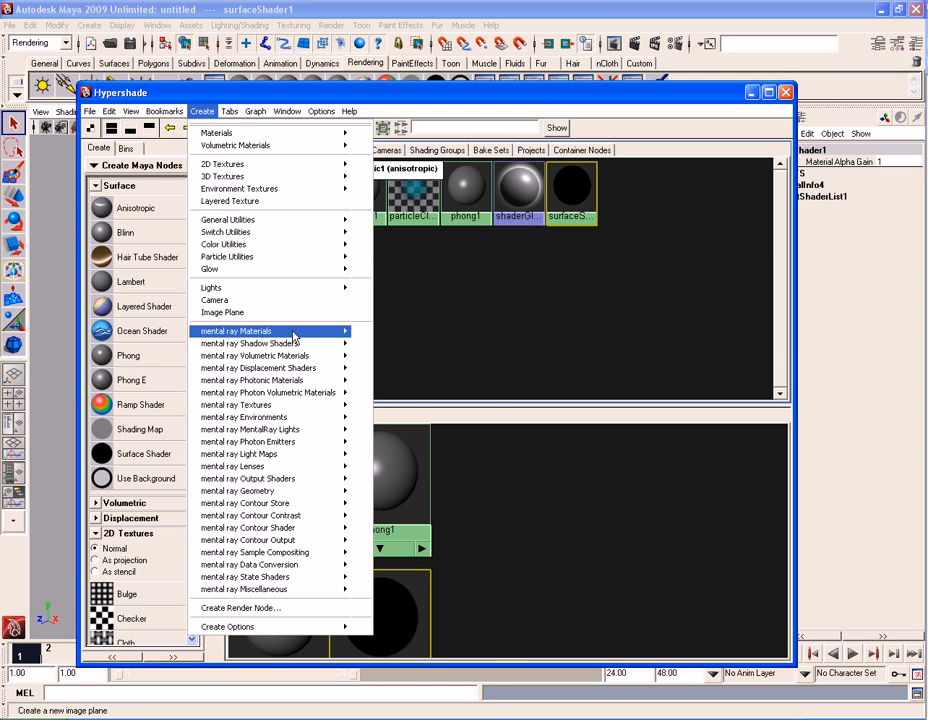
mouse_move(294, 334)
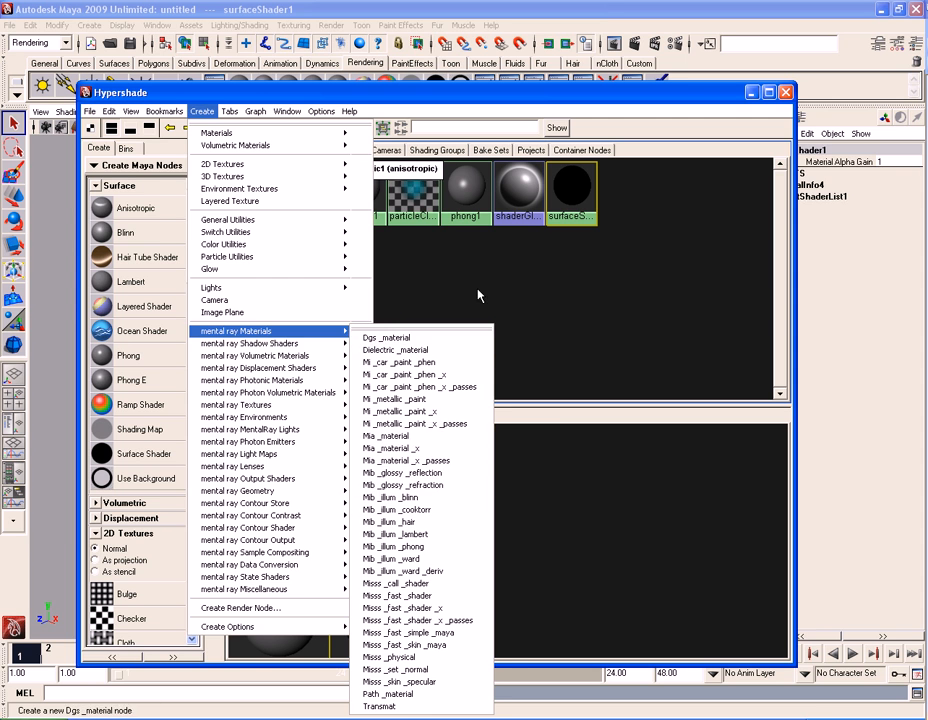
left_click(390, 338)
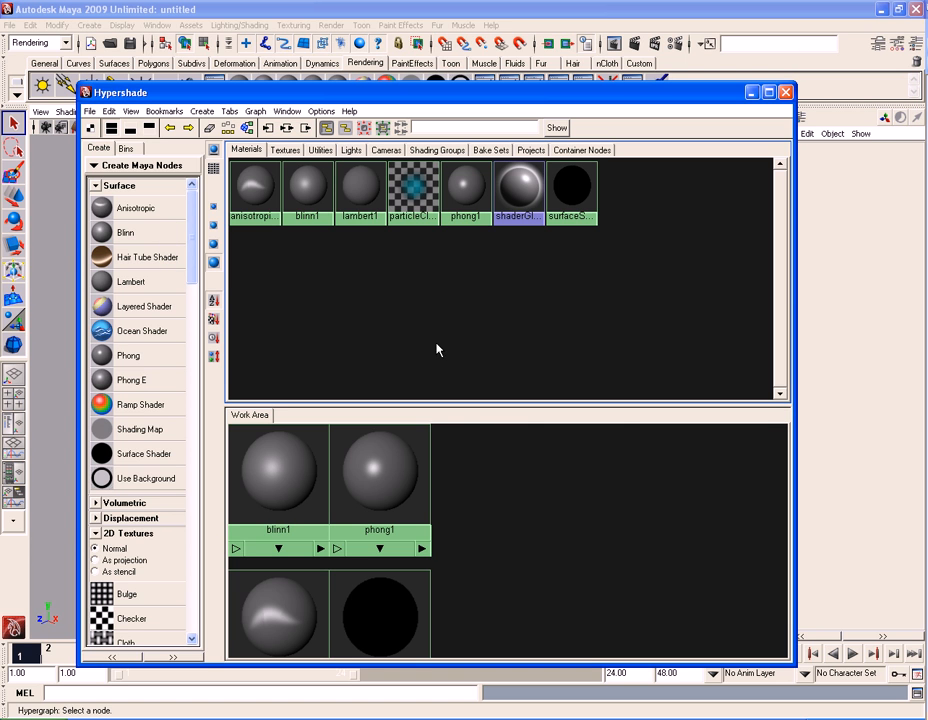
right_click(445, 280)
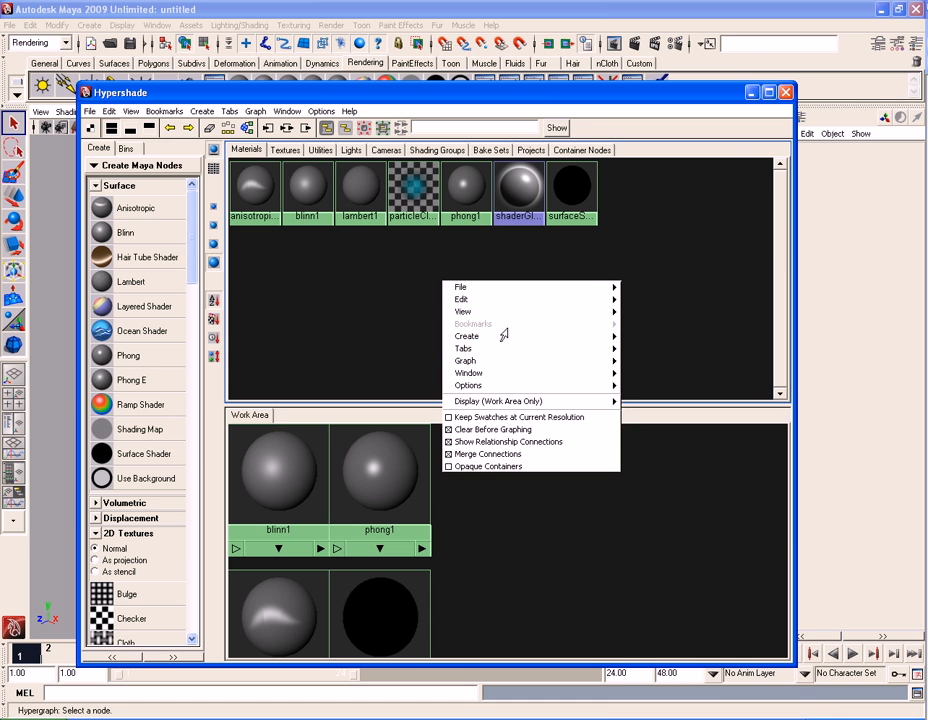
left_click(431, 253)
left_click(203, 111)
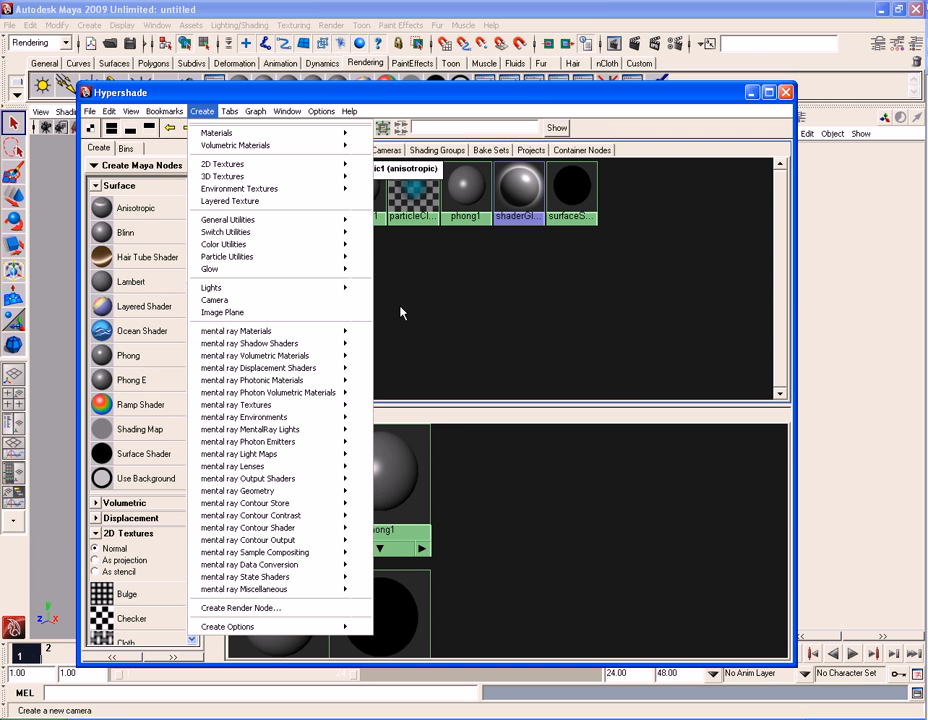
left_click(504, 310)
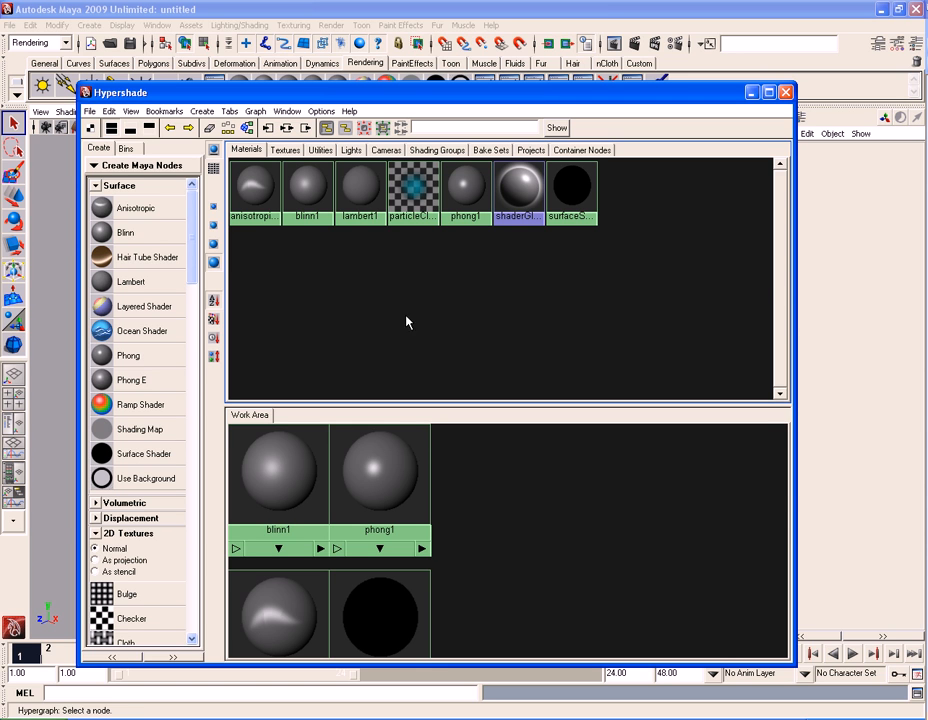
Show the Hypershade bins and create an empty bin named Terrain under the Master Bin
left_click(127, 149)
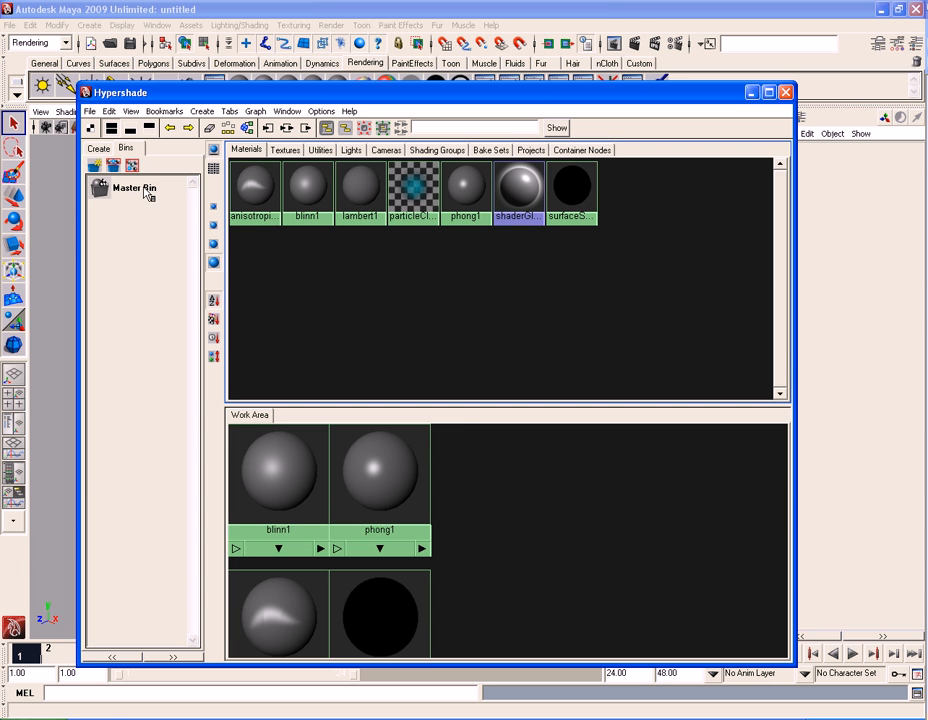
left_click(147, 193)
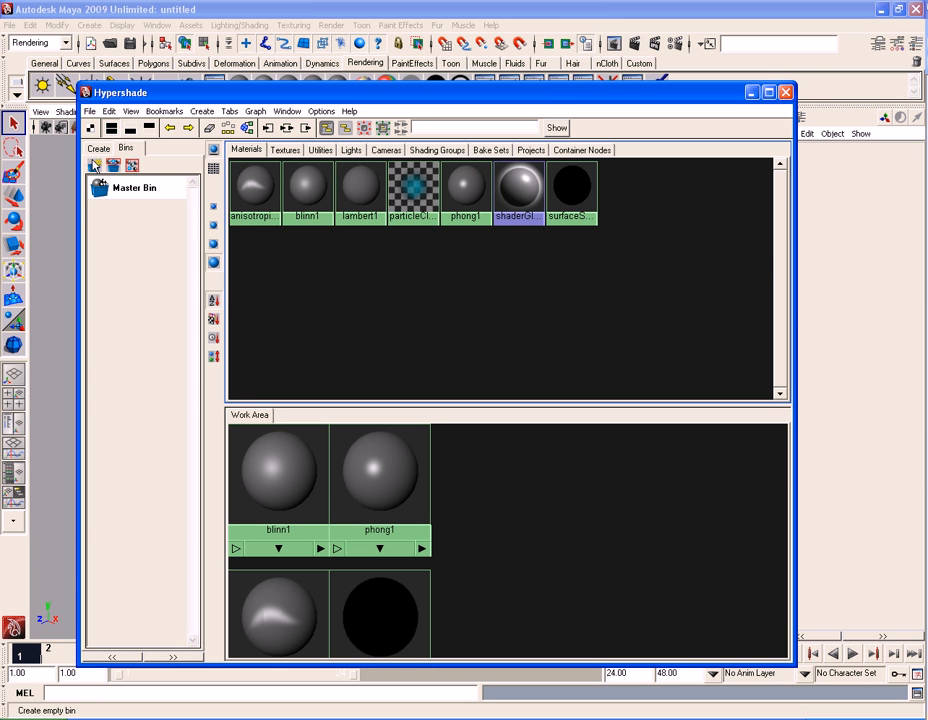
left_click(95, 168)
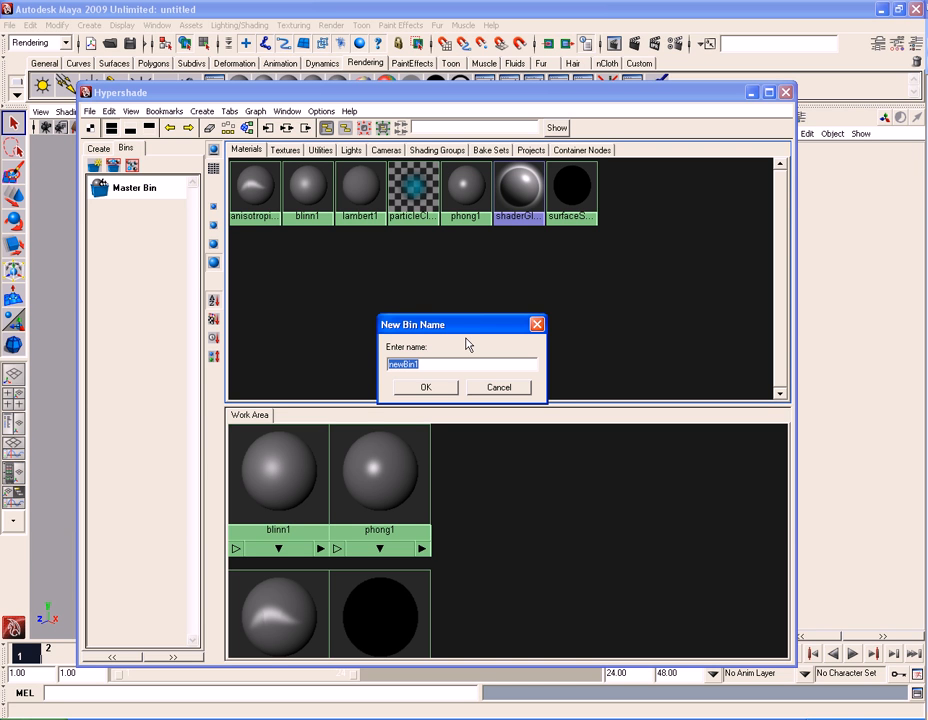
type("Terrain")
key("Return")
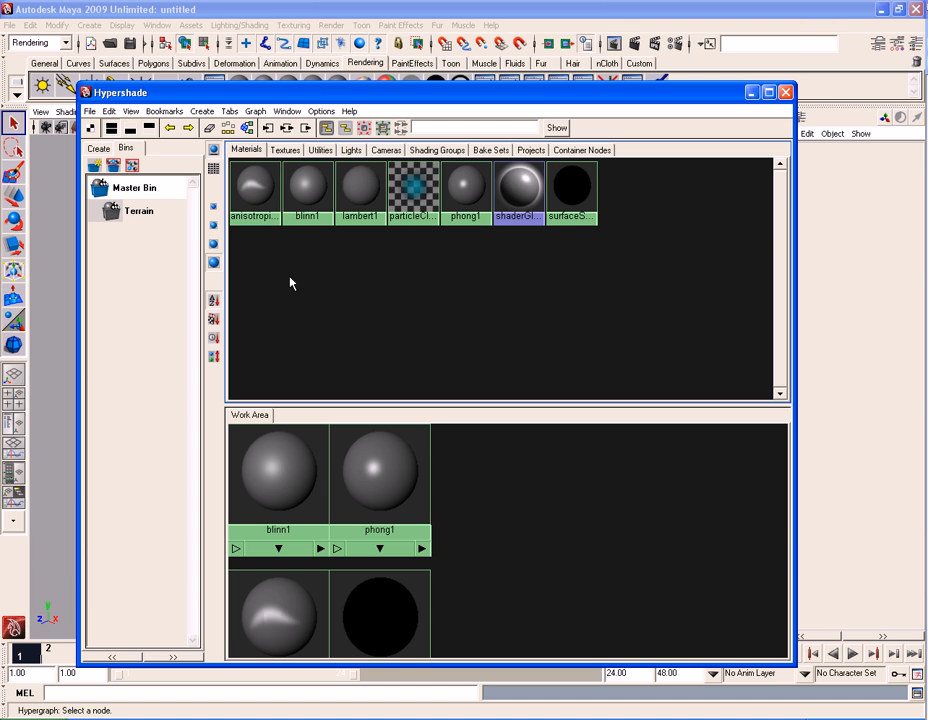
Add the anisotropic1 and blinn1 materials to the Terrain bin and display the bin's contents
left_click_drag(252, 276, 318, 190)
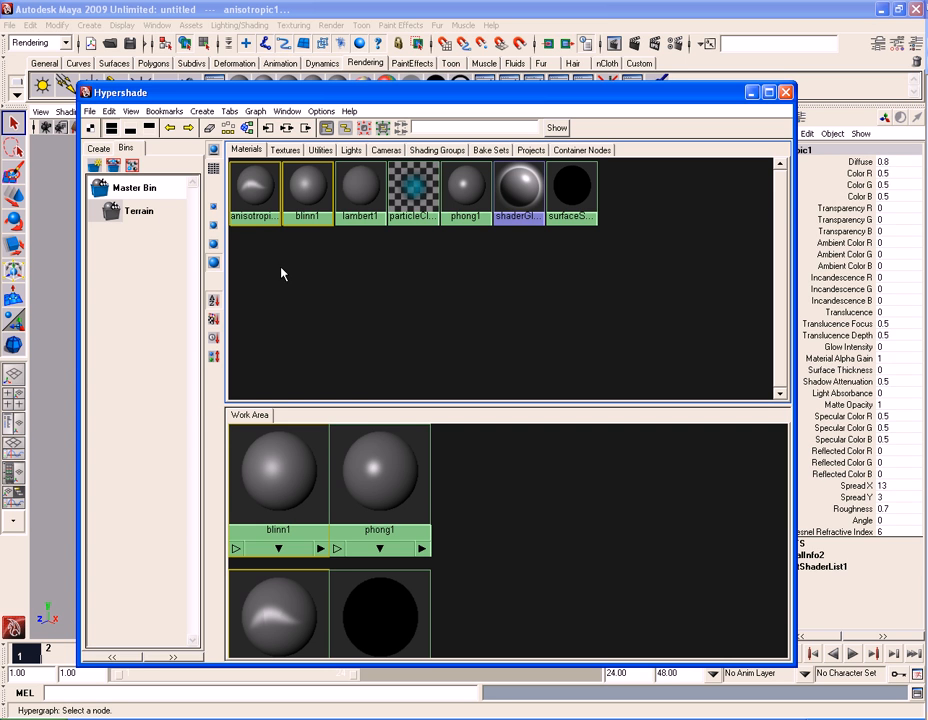
left_click_drag(254, 262, 320, 178)
right_click(140, 216)
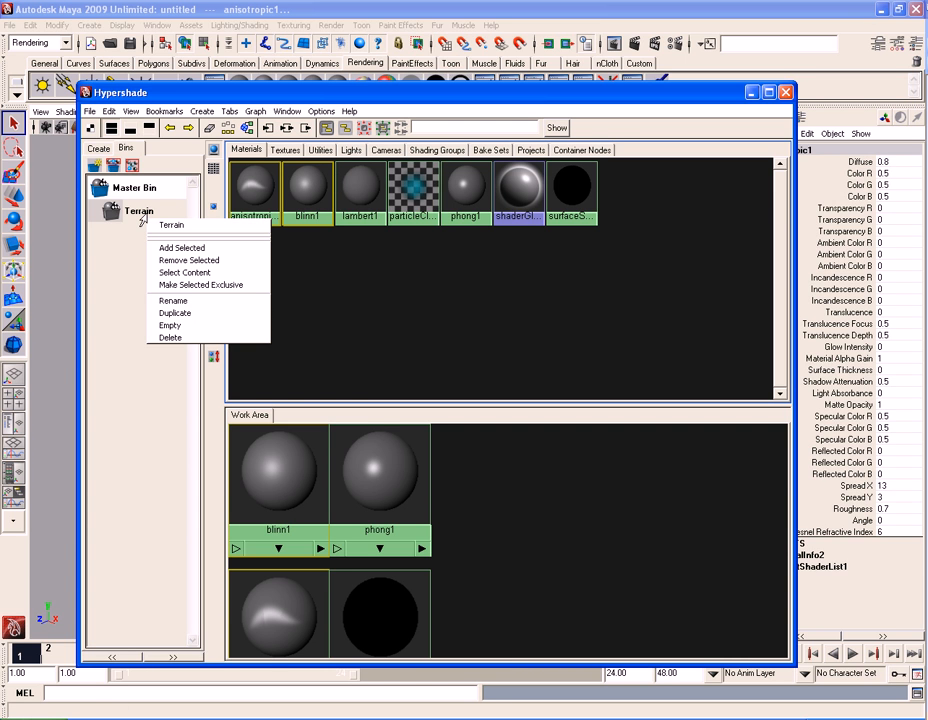
left_click(180, 249)
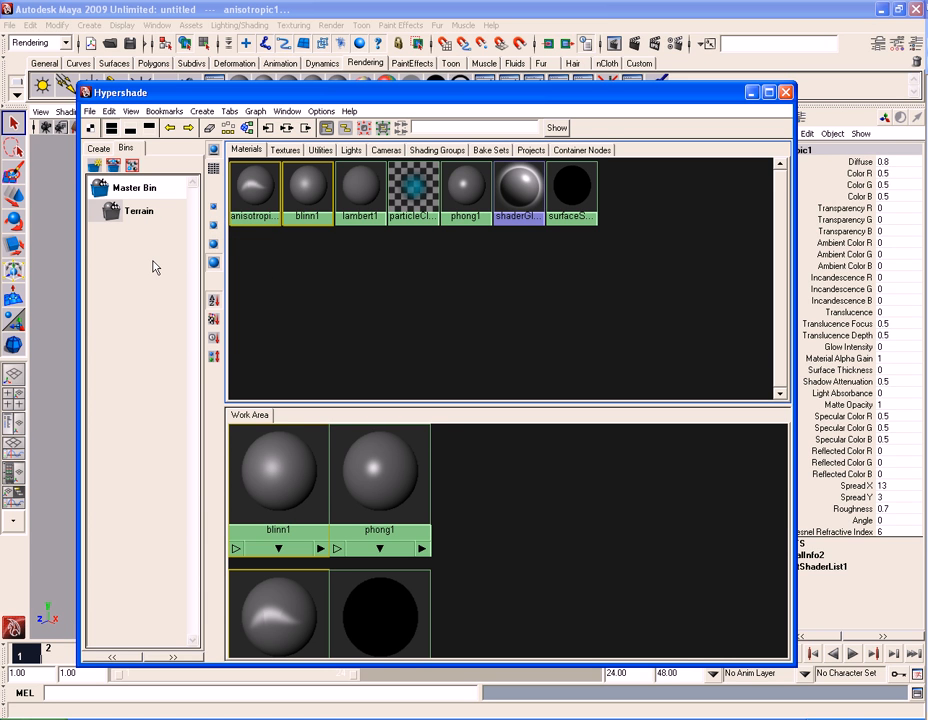
left_click(140, 212)
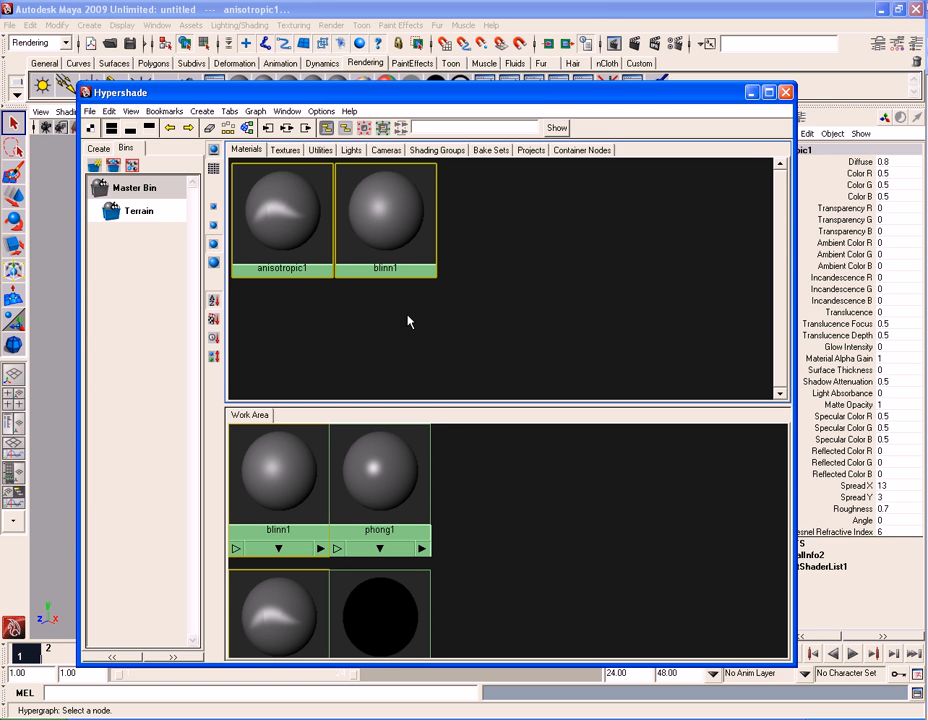
Remove the blinn1 material from the Terrain bin
left_click_drag(275, 320, 392, 214)
left_click_drag(382, 328, 420, 213)
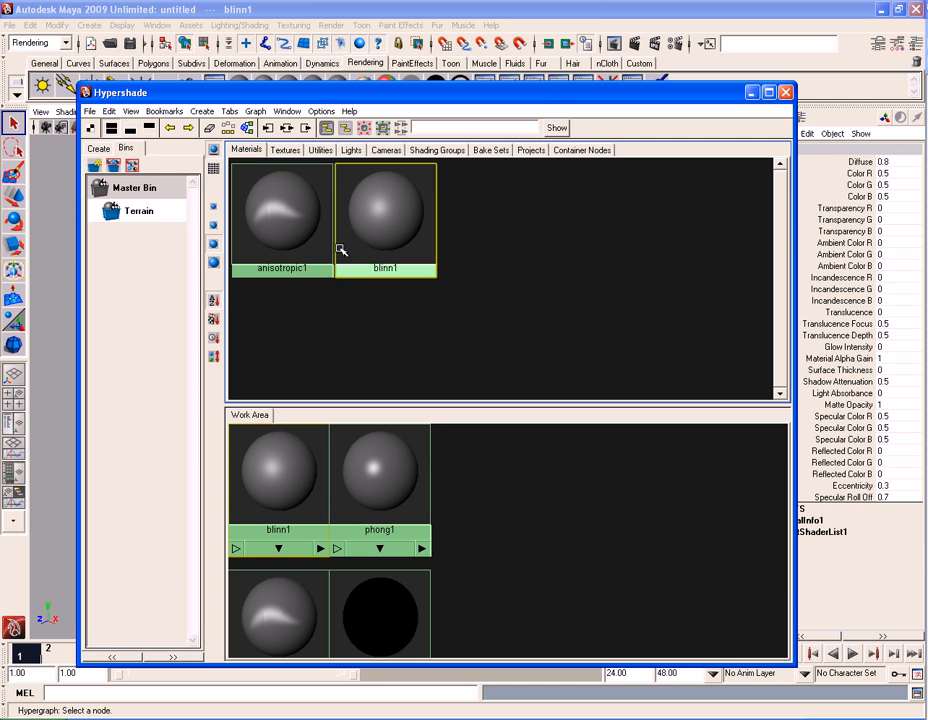
right_click(139, 213)
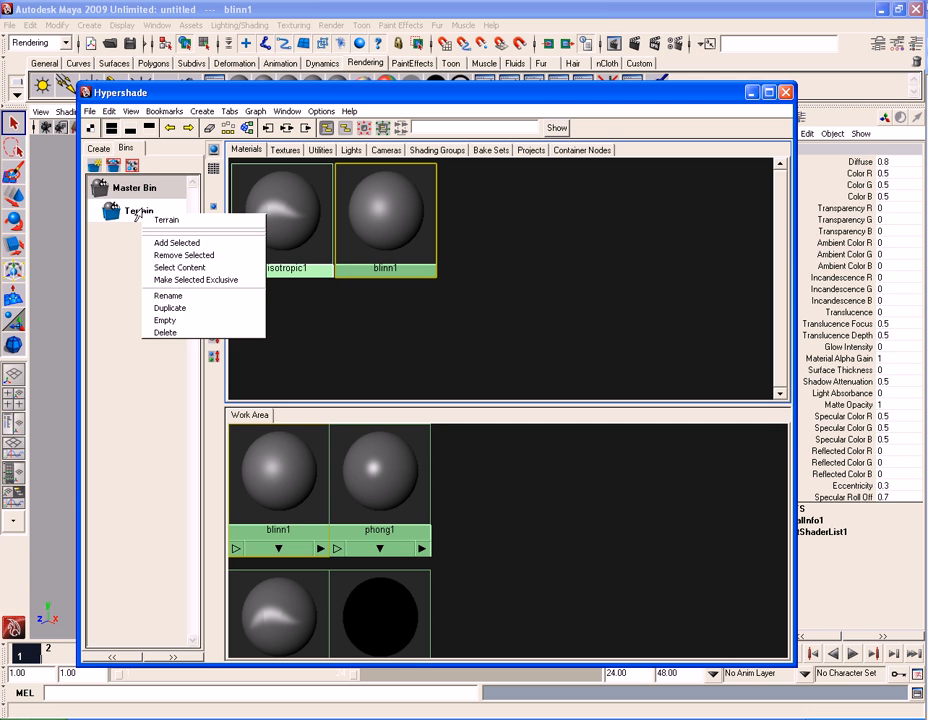
left_click(188, 256)
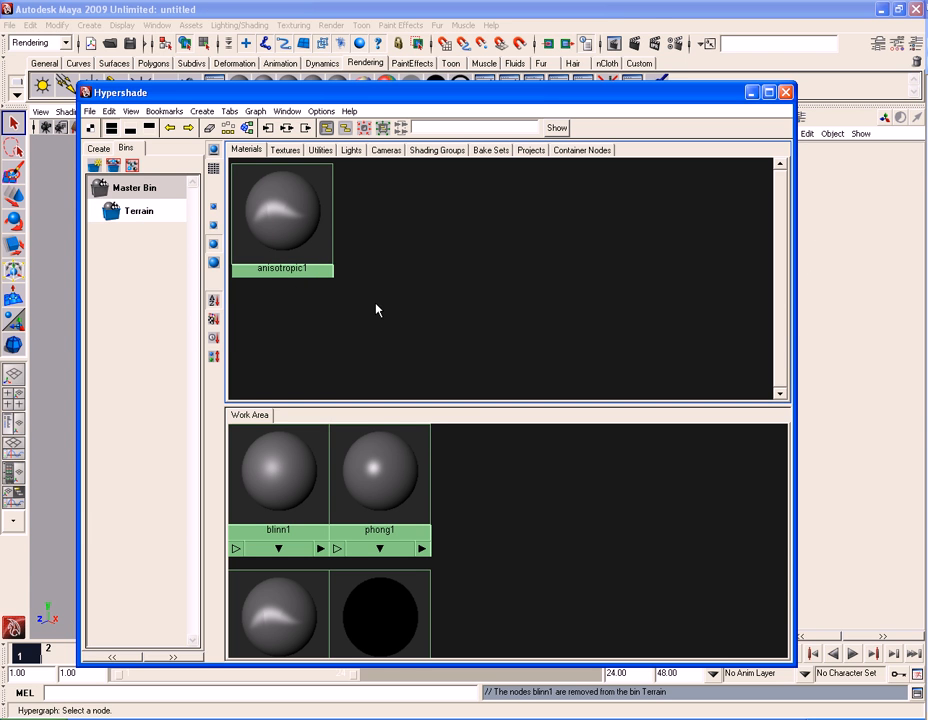
Look over the Terrain bin's management commands, then view the creation node list and return to the bins
right_click(141, 216)
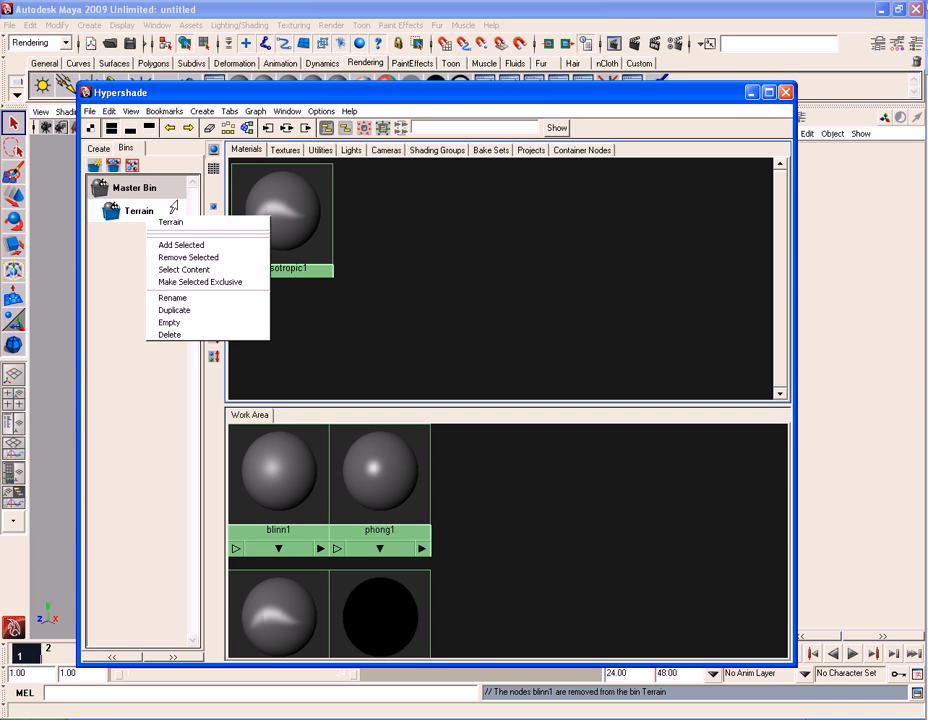
left_click(136, 209)
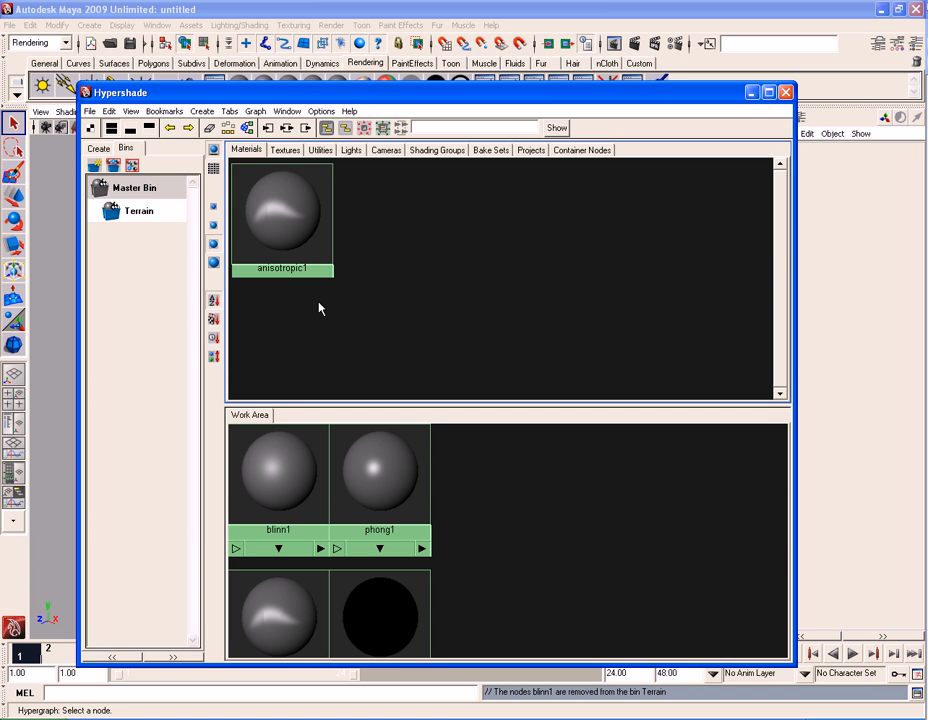
left_click(112, 148)
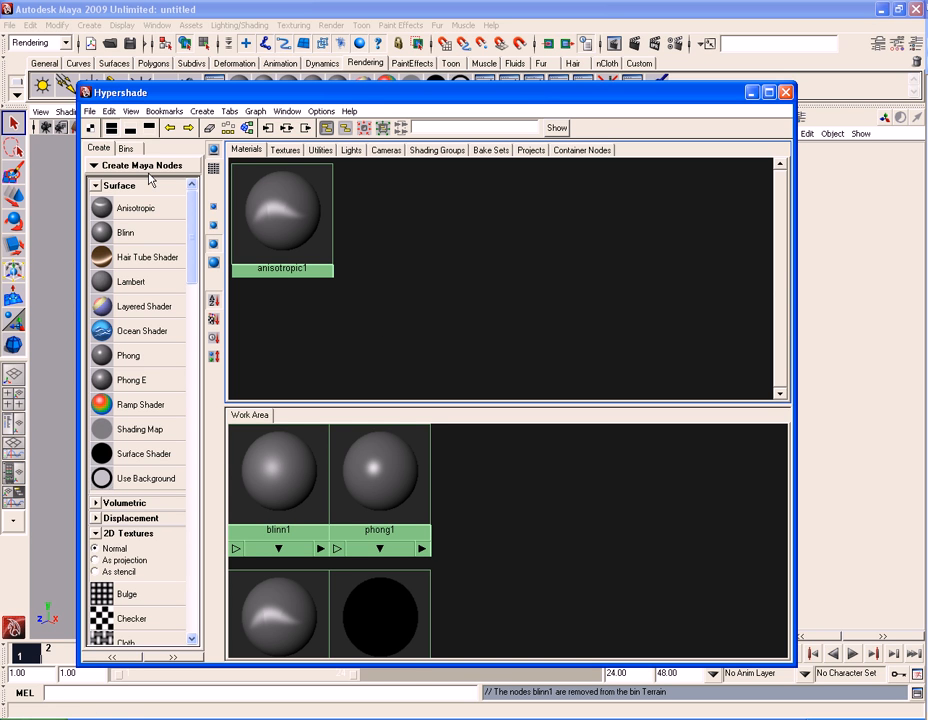
left_click(125, 148)
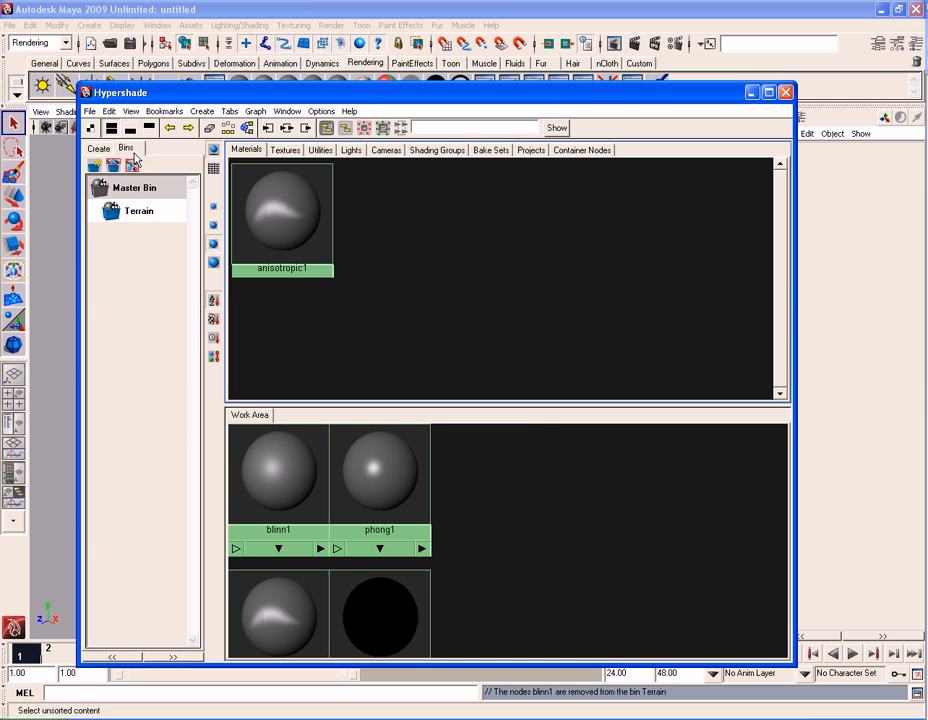
Delete the Terrain bin, then return to the creation node list
right_click(144, 219)
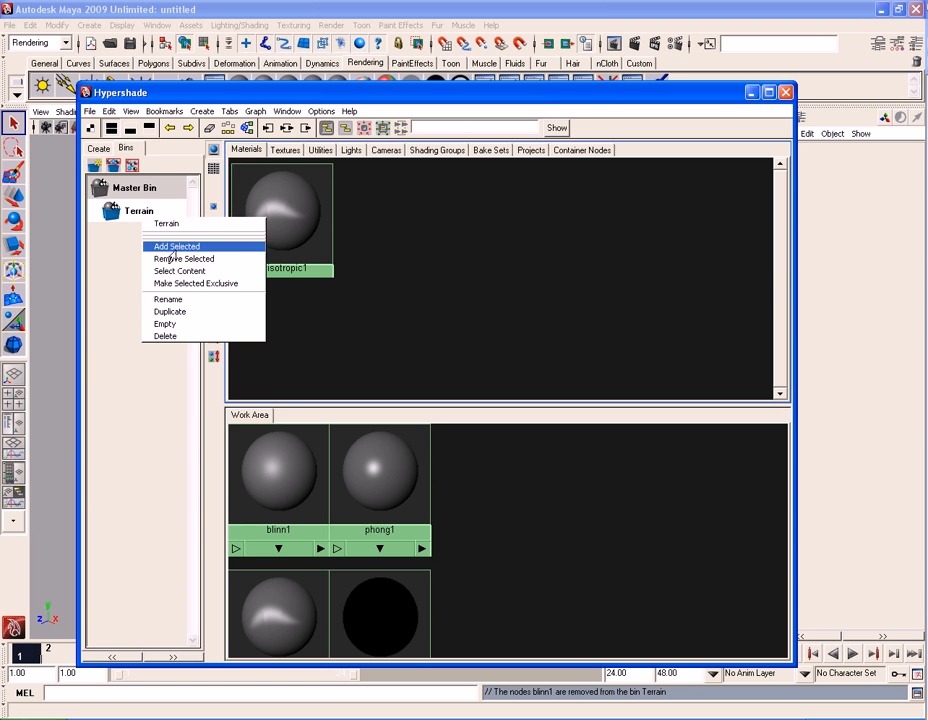
left_click(168, 336)
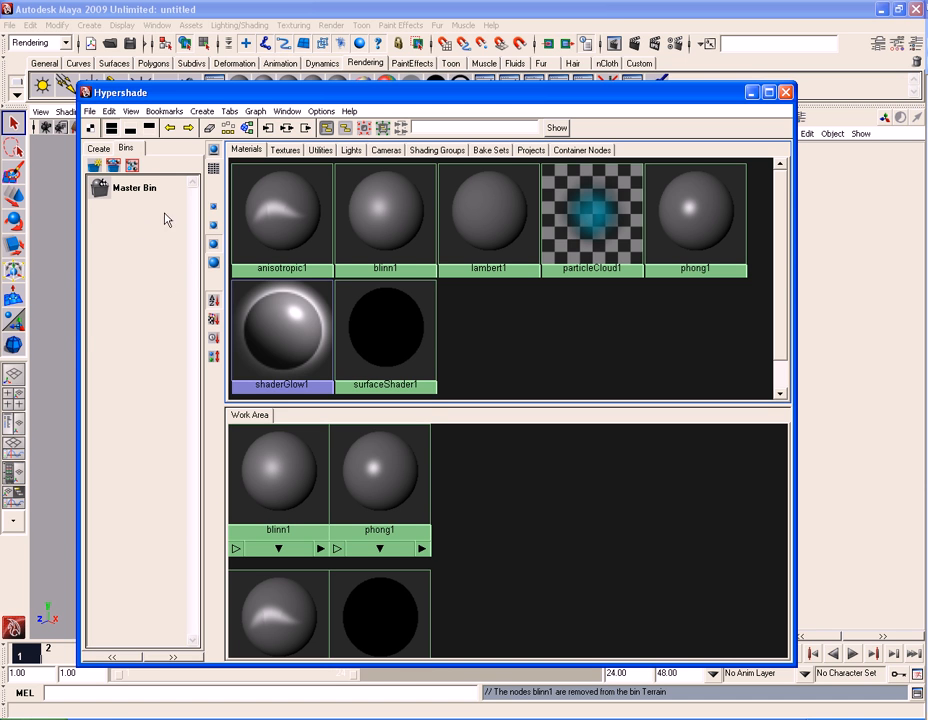
left_click(397, 210)
left_click(500, 342)
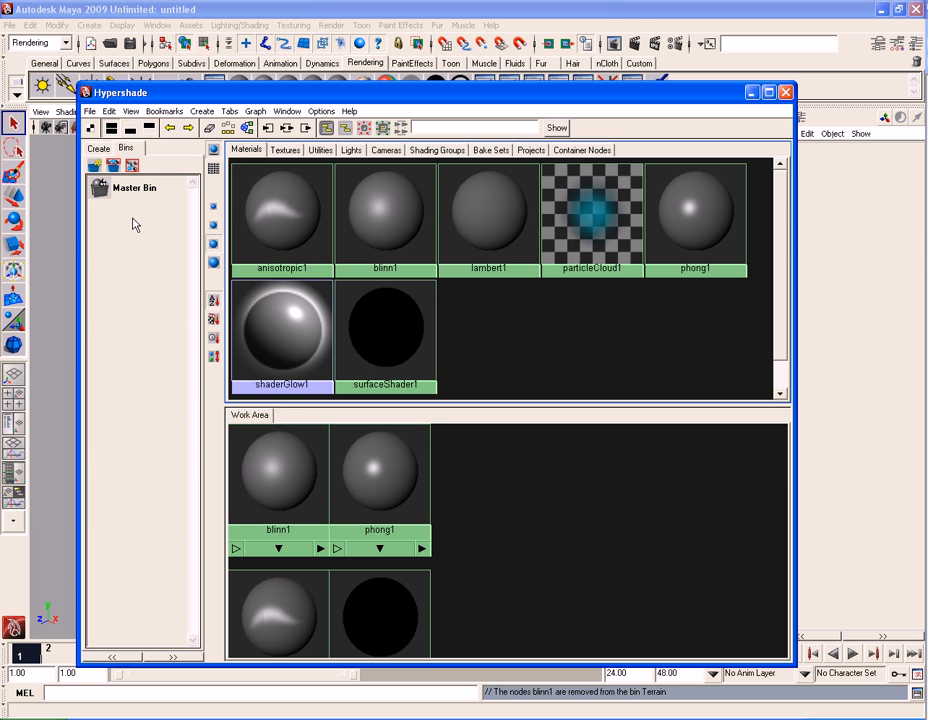
left_click(98, 148)
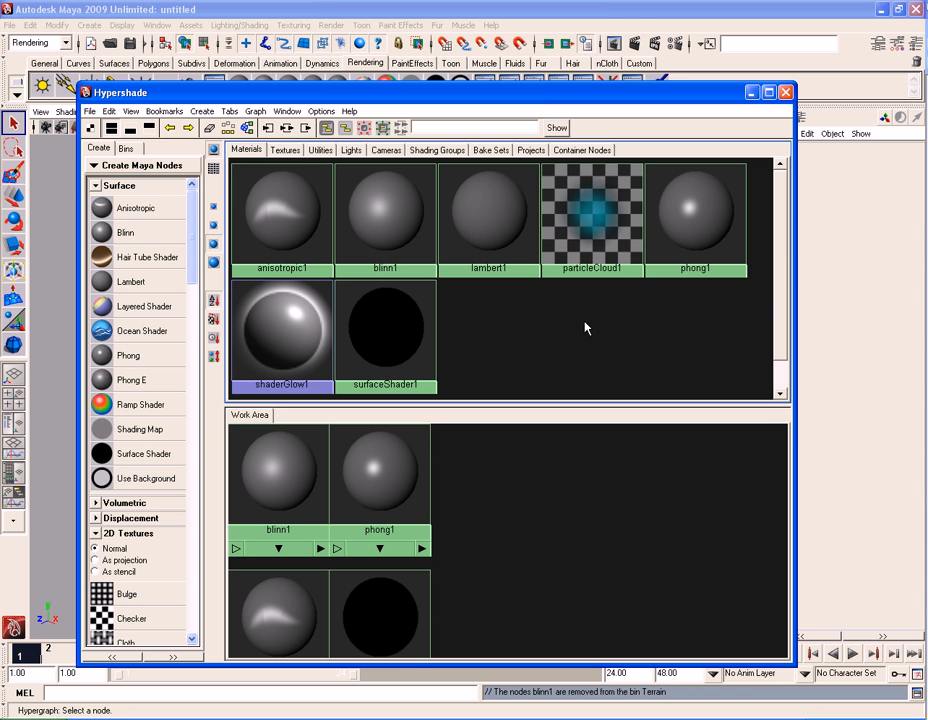
Look through the scene's utilities, lights, cameras and textures, then inspect the blinn1 and lambert1 materials
left_click(320, 150)
left_click(351, 150)
left_click(385, 150)
left_click(320, 150)
left_click(285, 150)
left_click(246, 150)
left_click(403, 238)
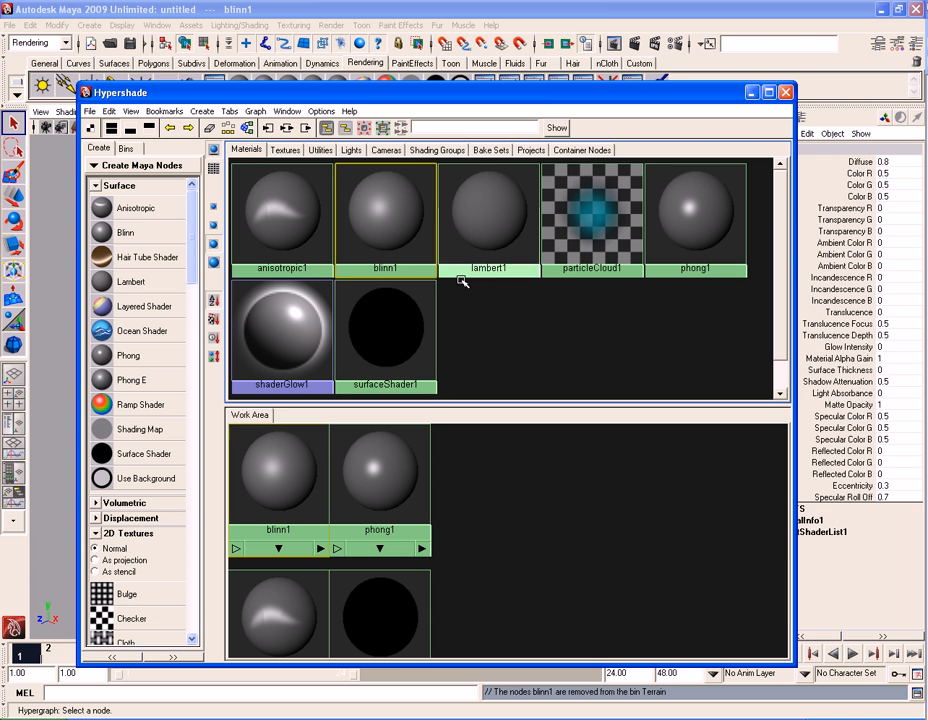
left_click(484, 240)
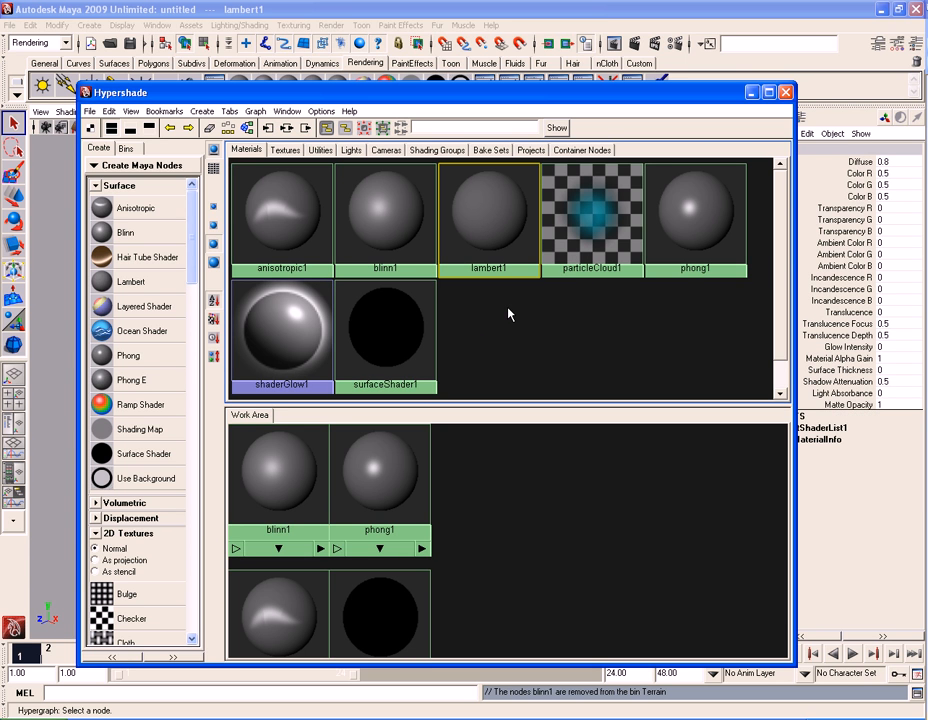
View the textures, utilities, cameras and shading groups, then return to the materials and clear the selection
left_click(288, 150)
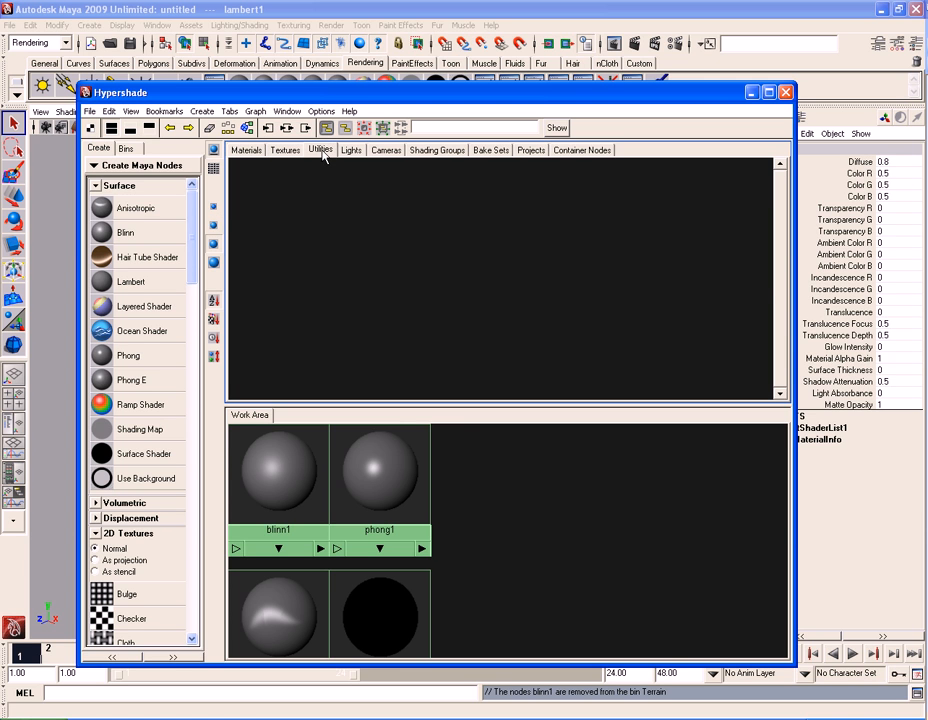
left_click(387, 151)
left_click(420, 152)
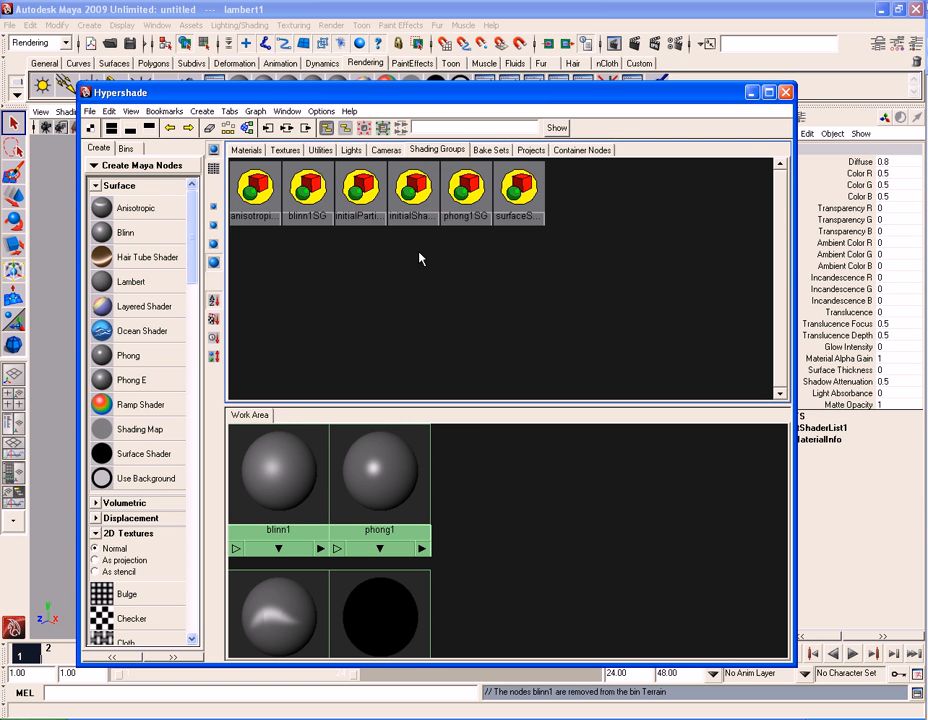
left_click(319, 150)
left_click(285, 150)
left_click(246, 151)
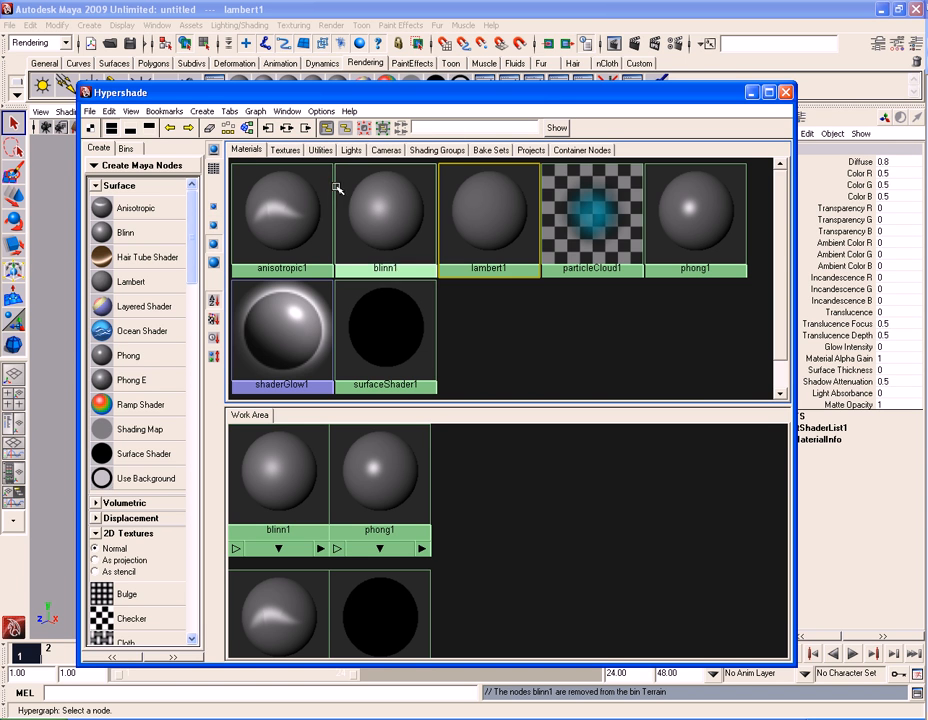
left_click(479, 314)
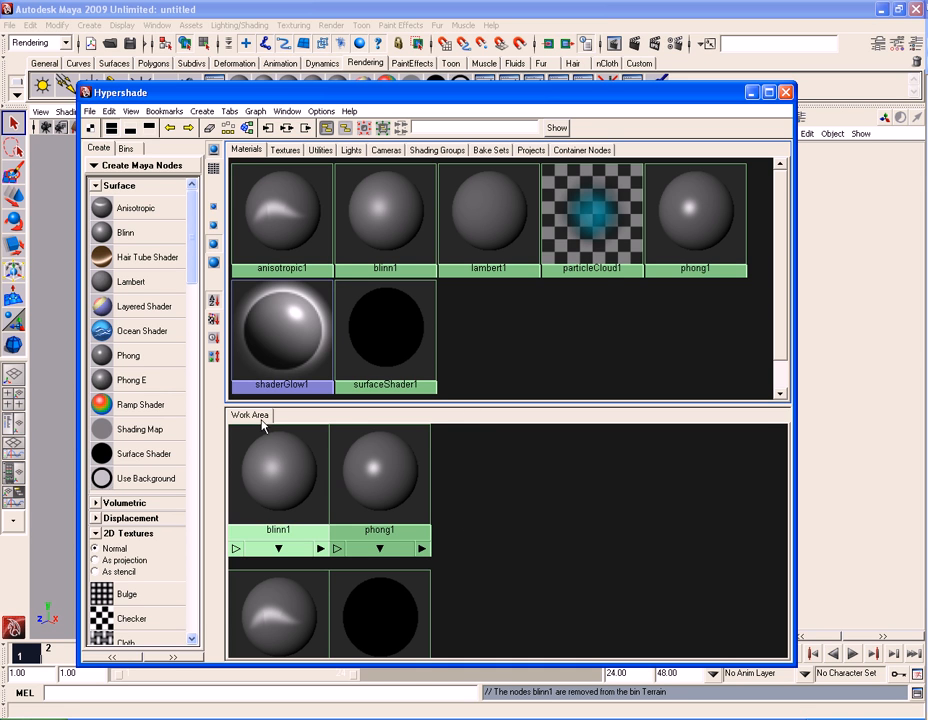
Move the phong1 and blinn1 nodes apart from the other materials in the Work Area
left_click(343, 457)
left_click(477, 484)
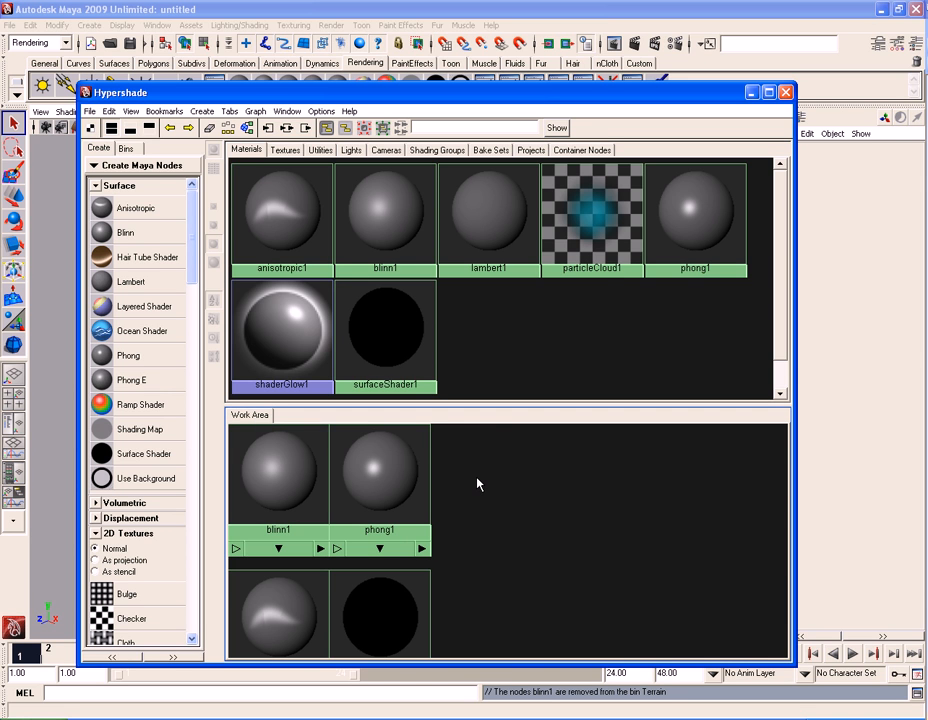
left_click(381, 473)
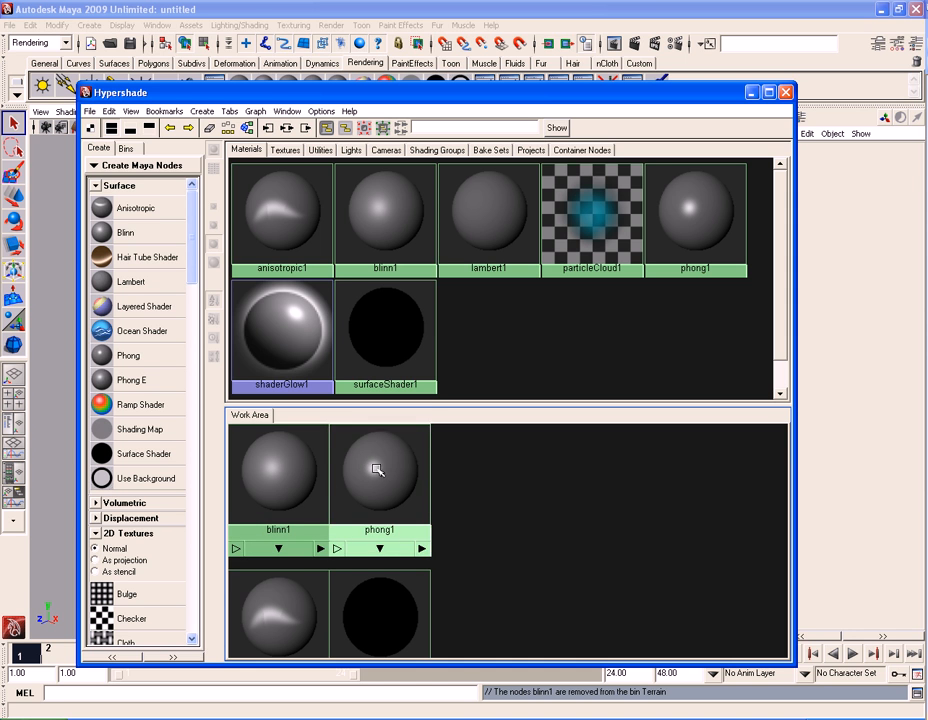
left_click_drag(408, 480, 667, 502)
left_click_drag(290, 493, 439, 489)
middle_click_drag(439, 489, 537, 499)
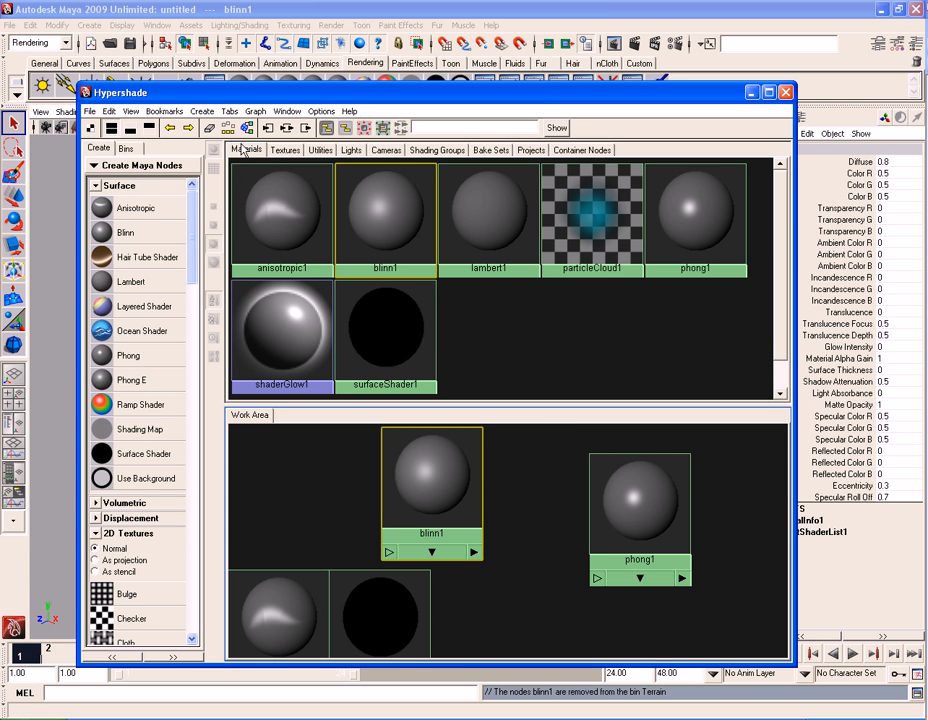
Check the textures and utilities, return to the materials, and move the blinn1 node closer to phong1 in the Work Area
left_click(286, 150)
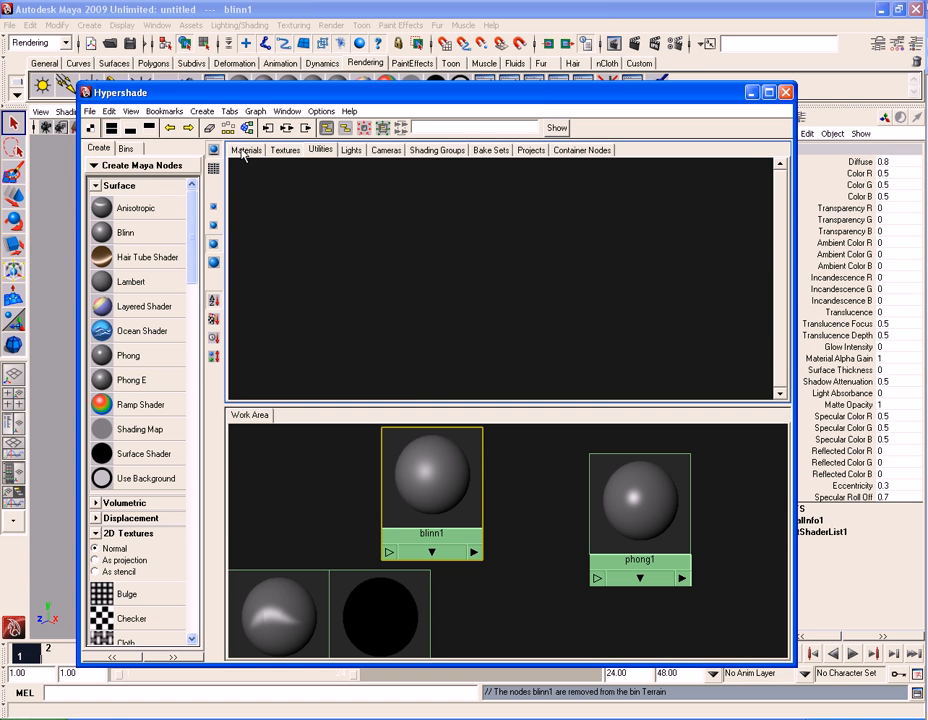
left_click(244, 150)
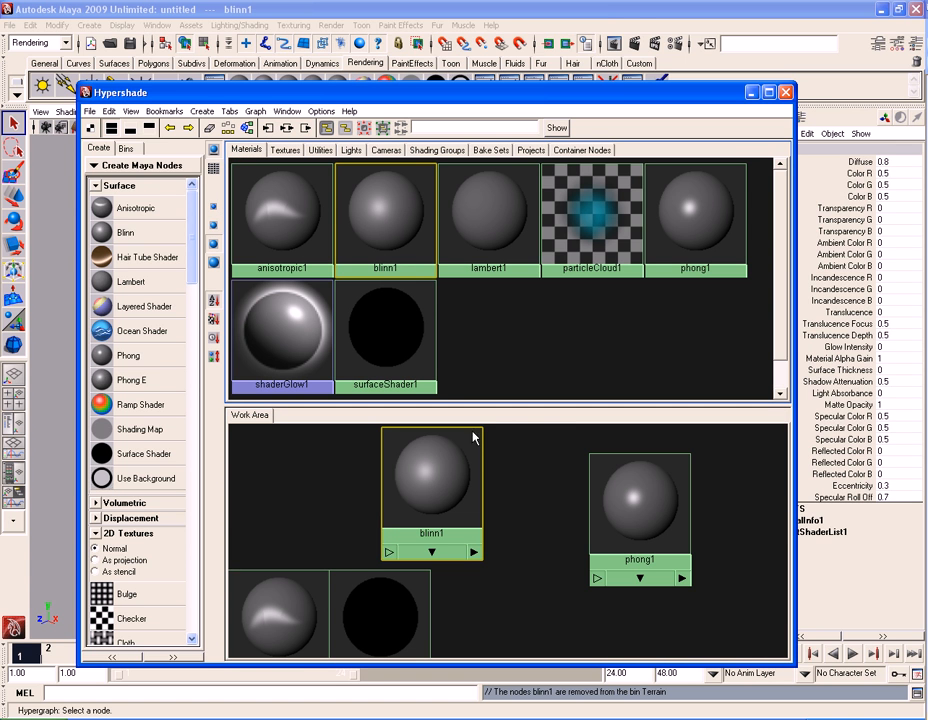
left_click_drag(436, 487, 503, 500)
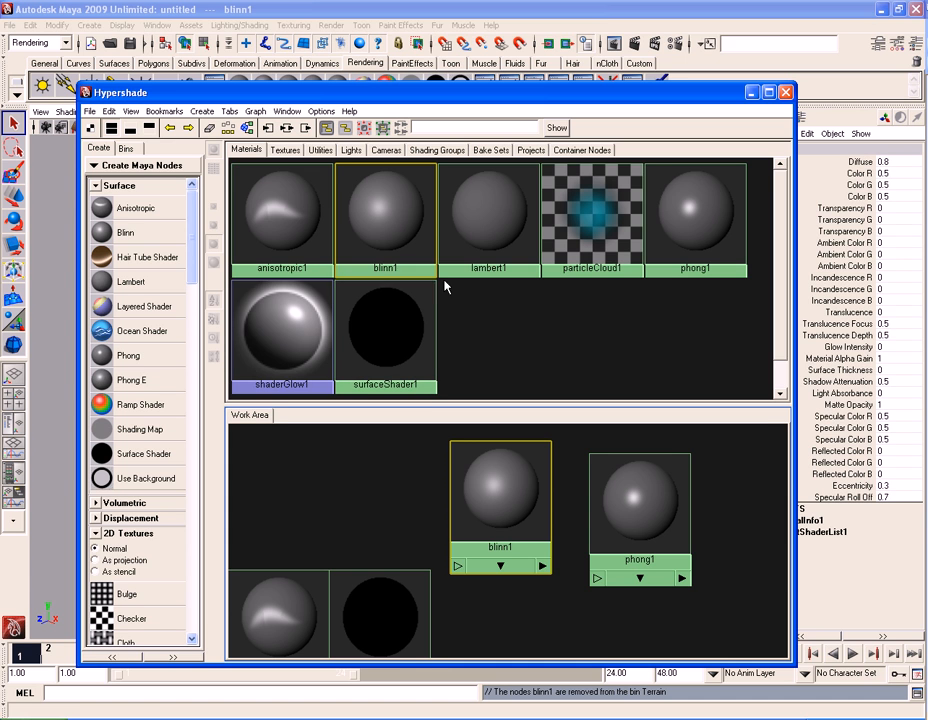
Switch the Hypershade layout between Work Area only, node collections only and both, ending with the node collections only
left_click(129, 134)
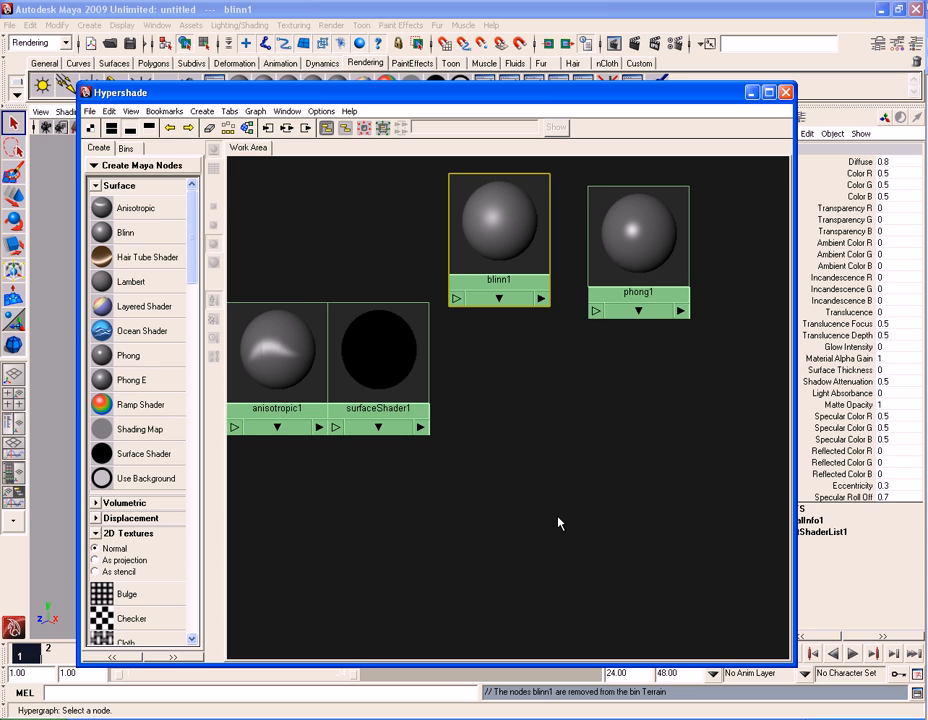
left_click(150, 128)
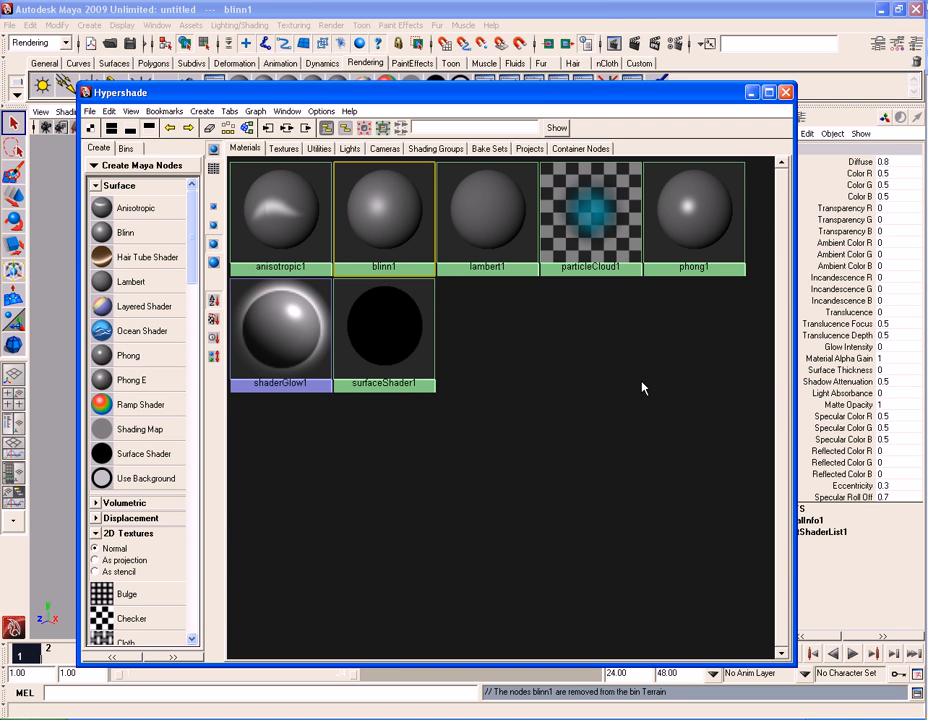
left_click(112, 131)
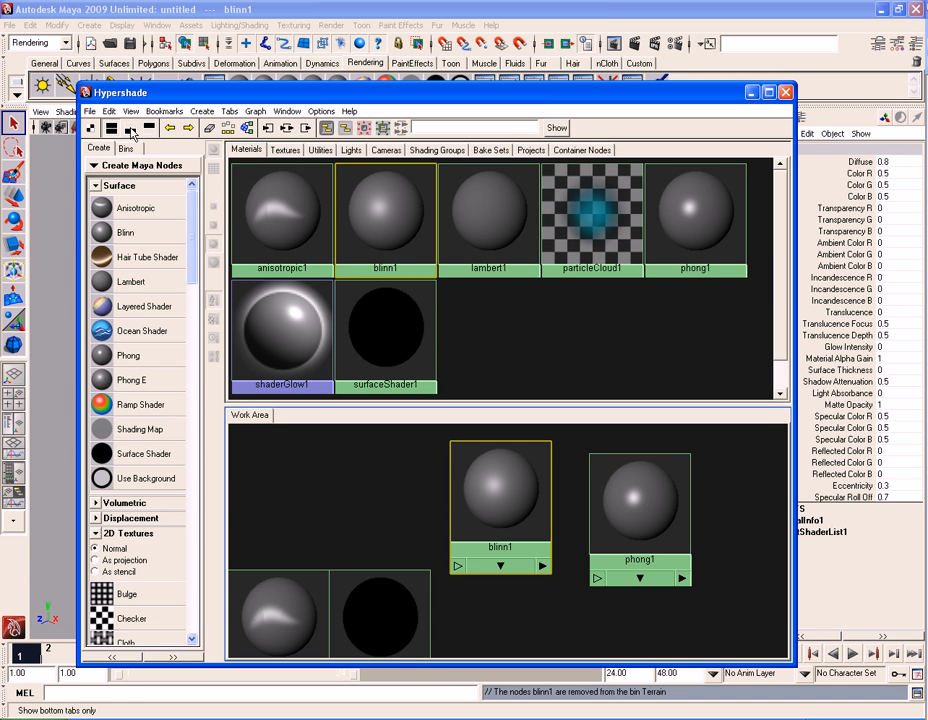
left_click(131, 130)
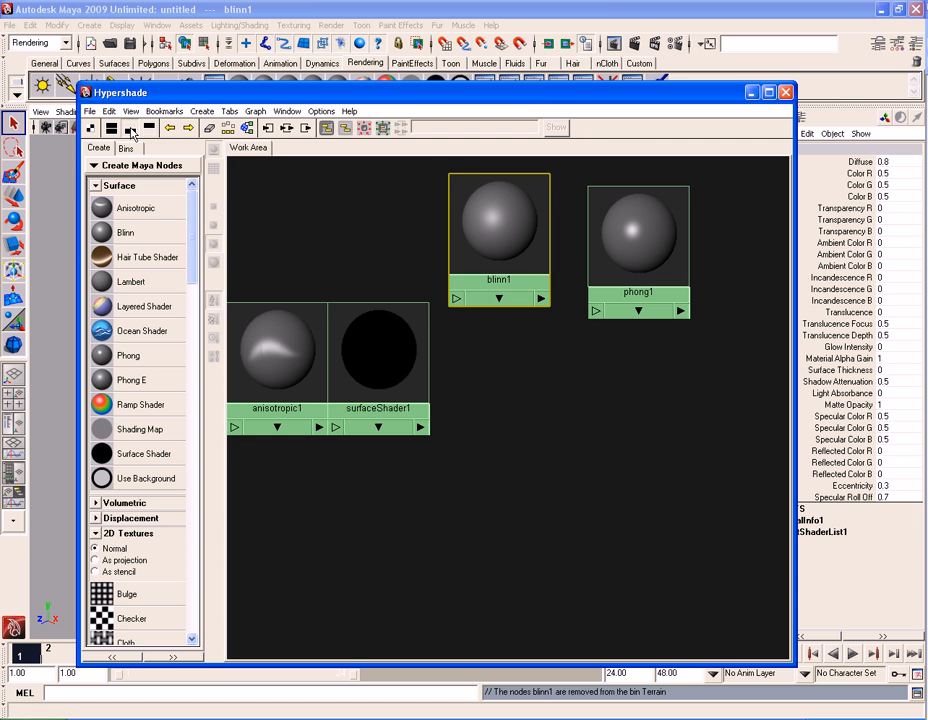
left_click(149, 130)
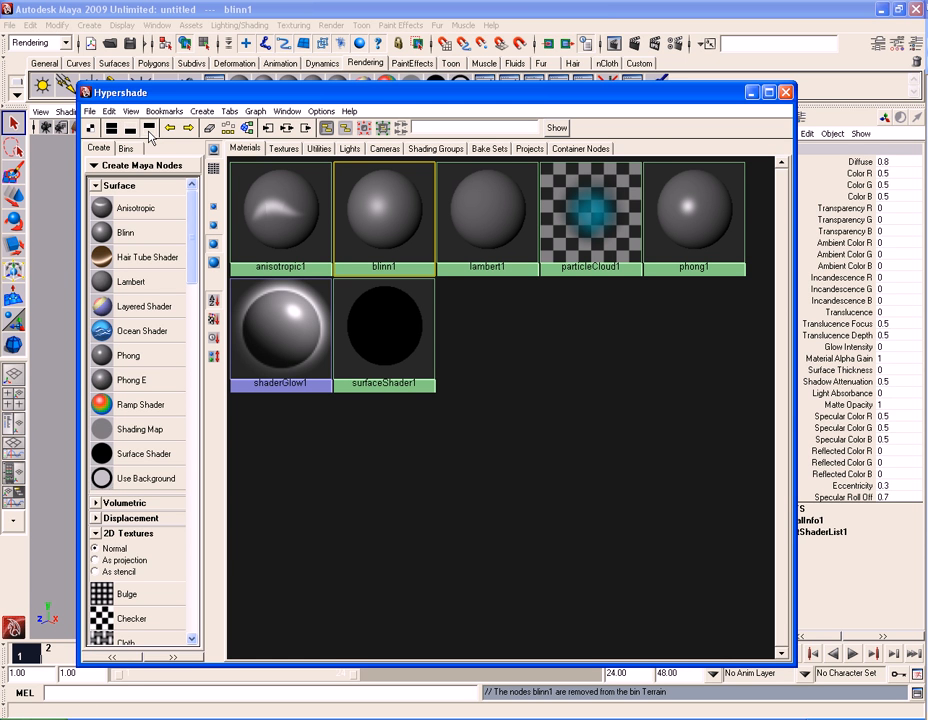
left_click(91, 130)
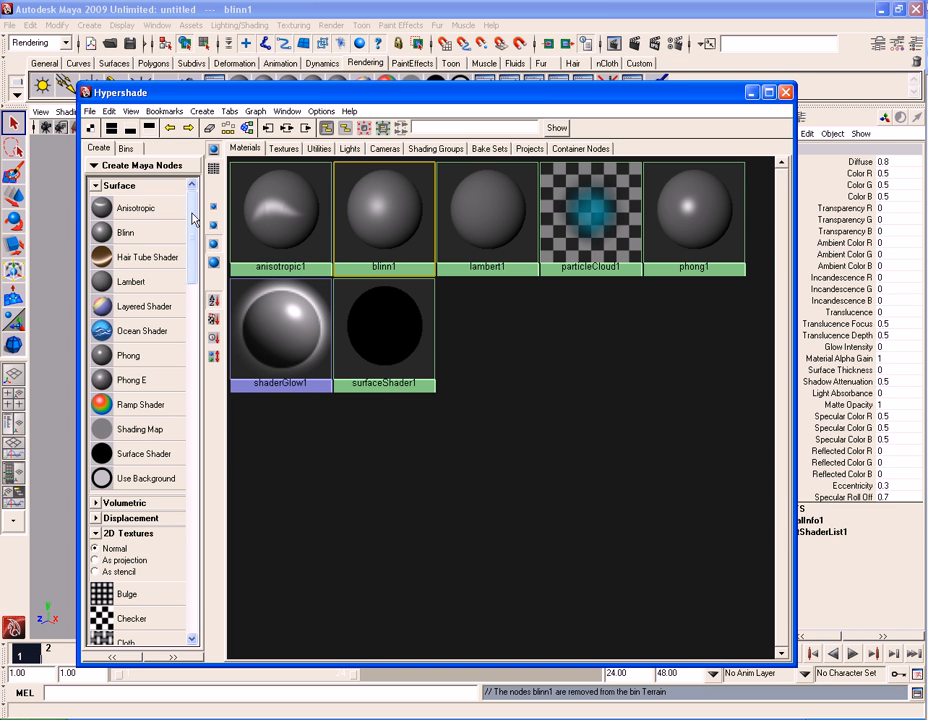
scroll(193, 218, "down", 3)
scroll(194, 215, "up", 3)
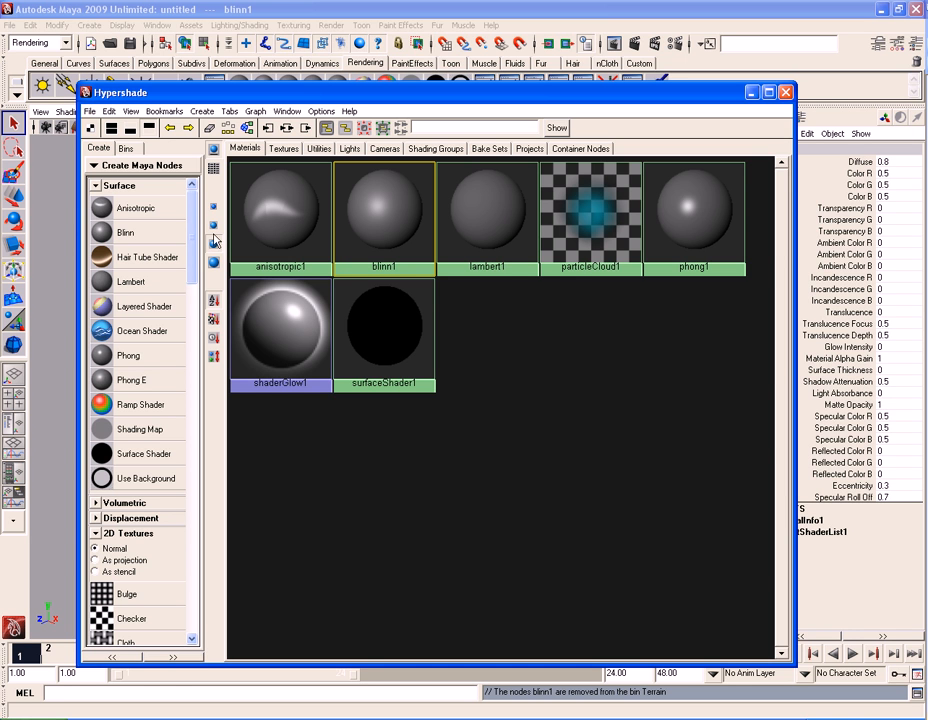
right_click(499, 356)
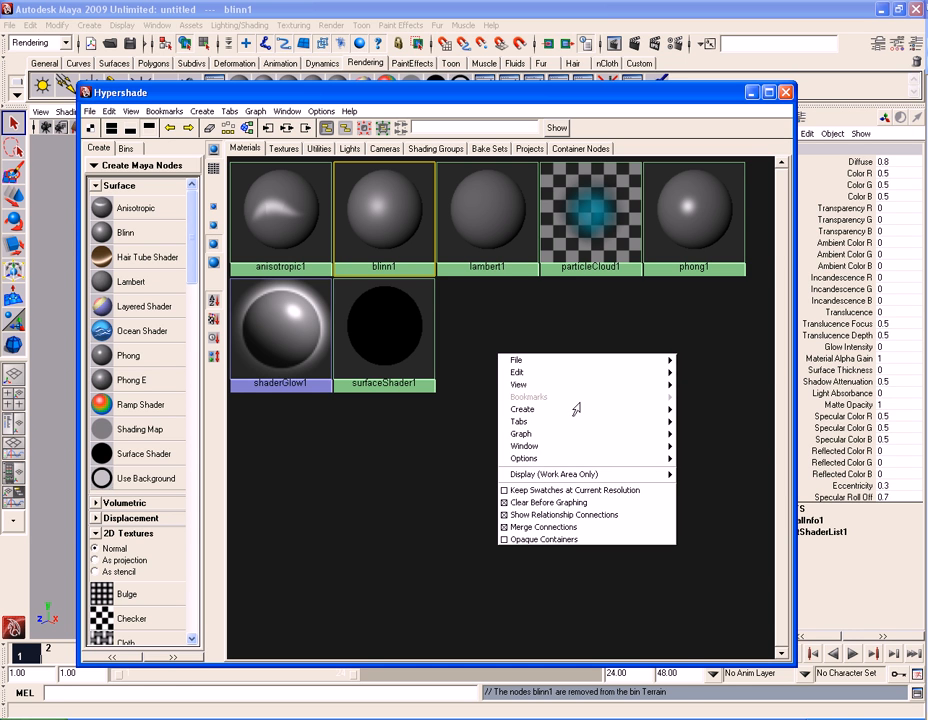
left_click(577, 316)
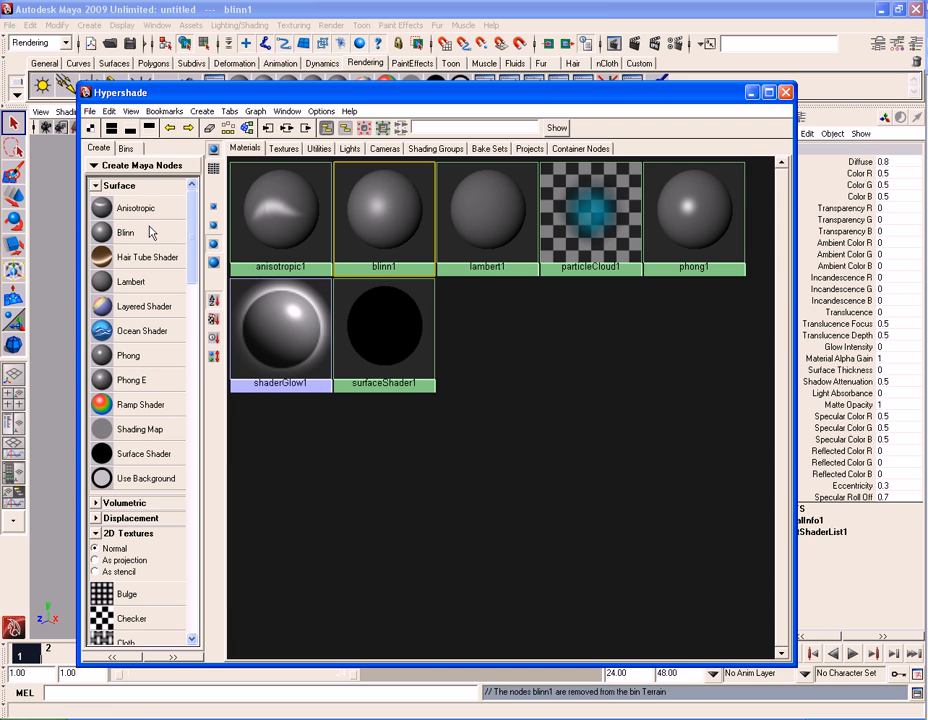
Hide and restore the creation node list twice to compare the available display space
left_click(91, 128)
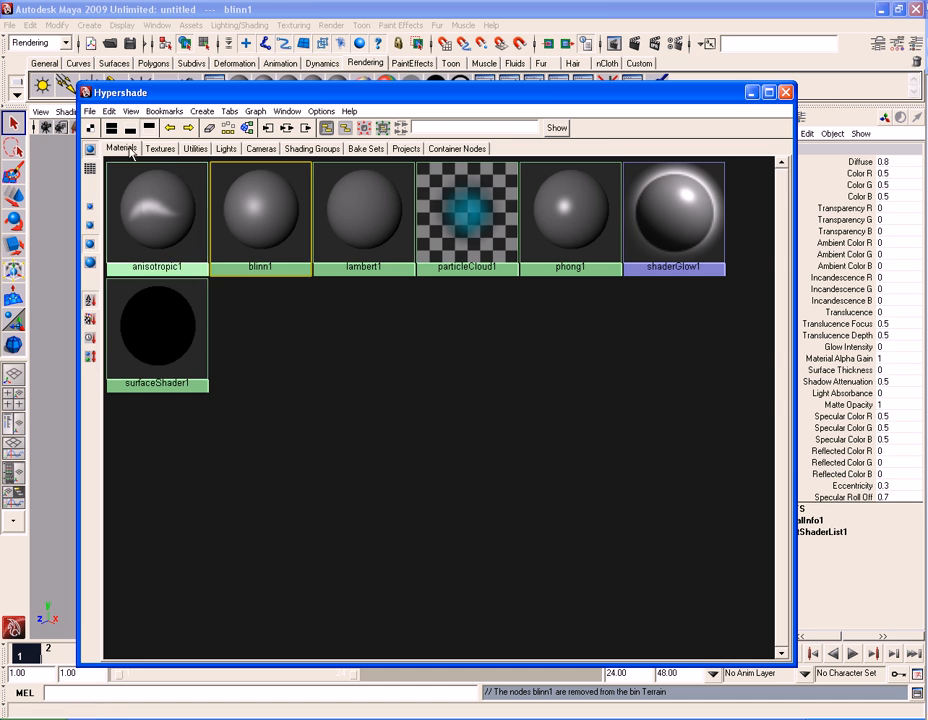
left_click(91, 129)
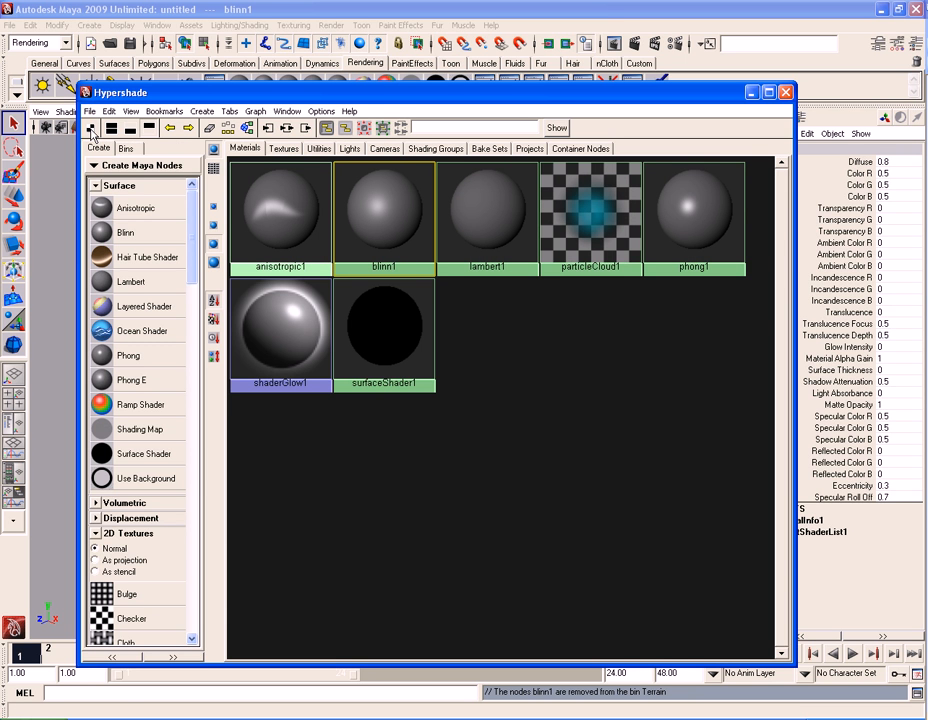
left_click(91, 129)
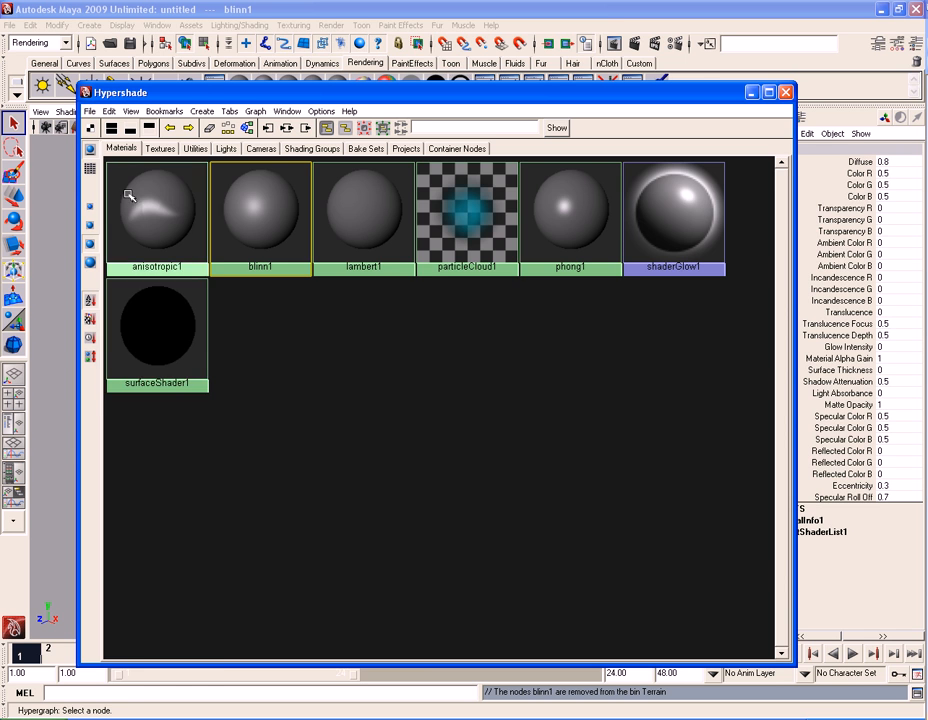
left_click(91, 129)
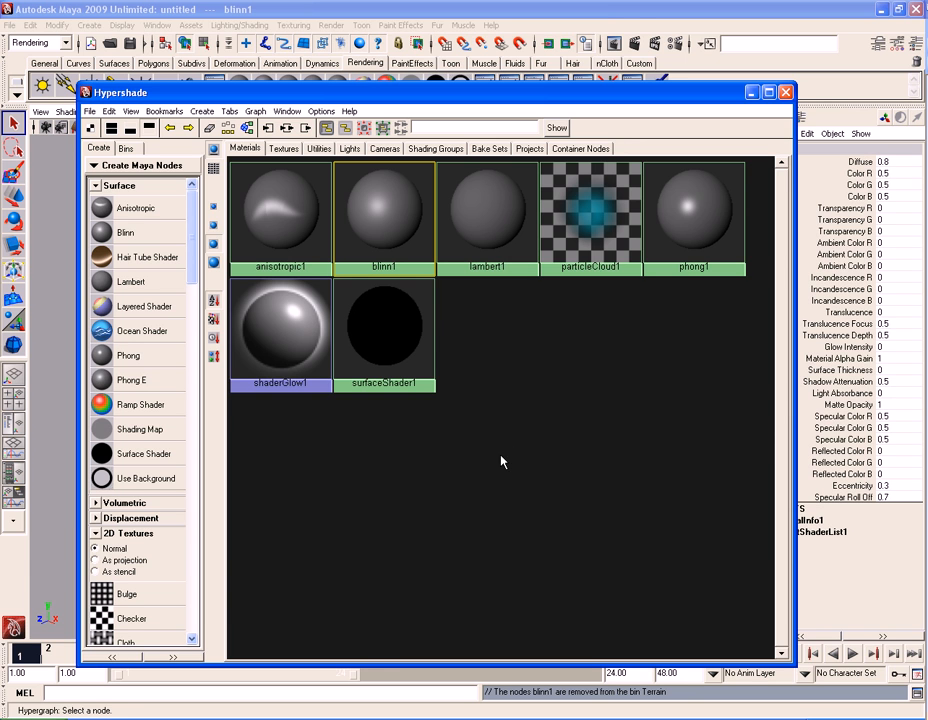
Try the different swatch sizes, set the largest one, and display the materials as a list of names only
left_click(213, 243)
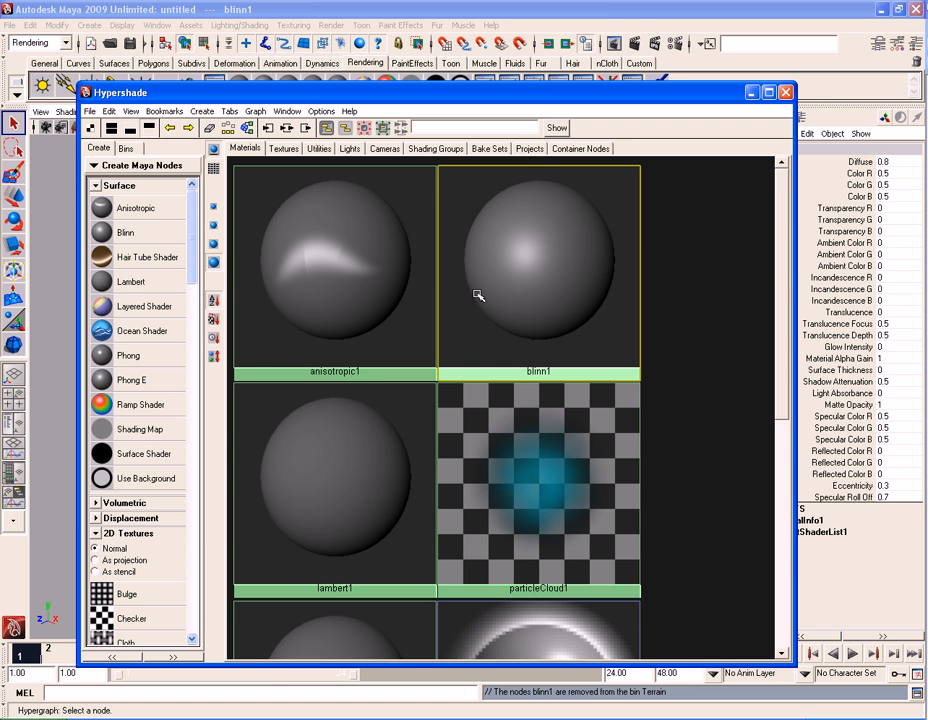
left_click(214, 245)
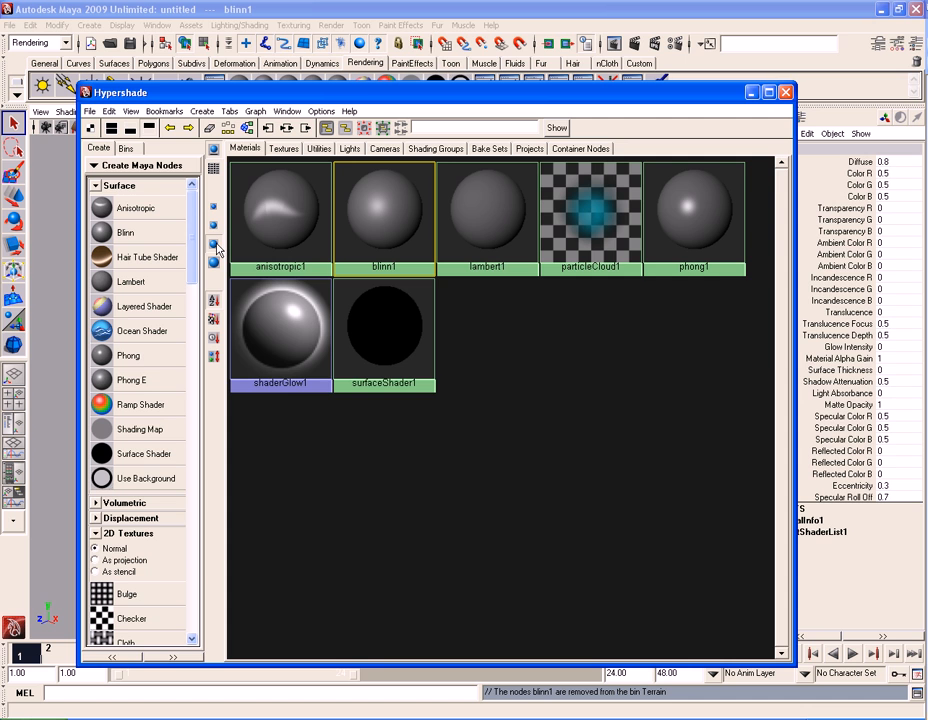
left_click(214, 228)
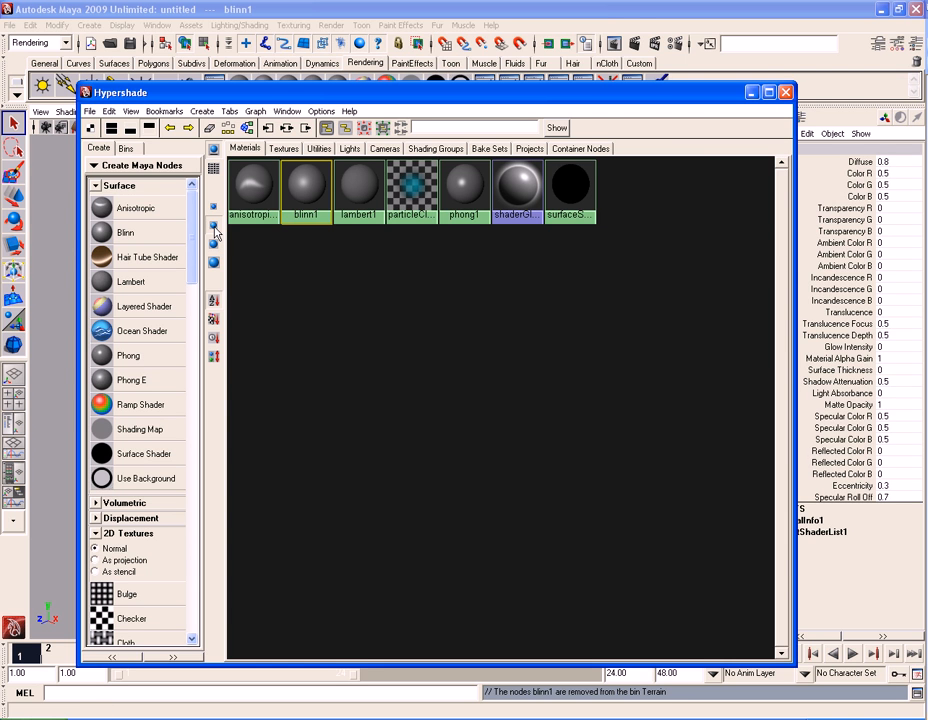
left_click(212, 218)
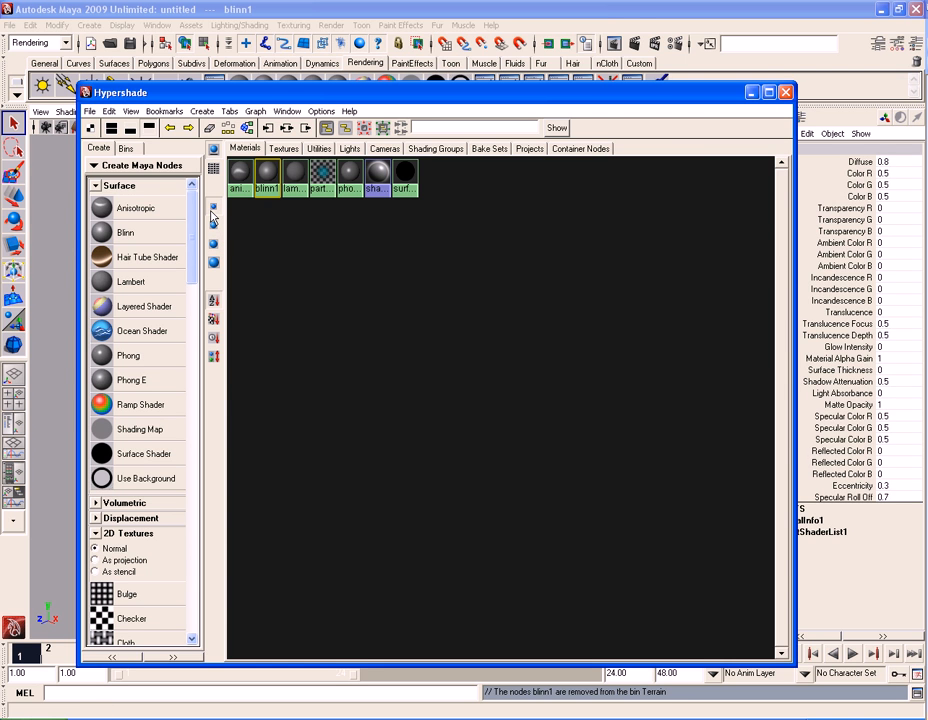
left_click(214, 263)
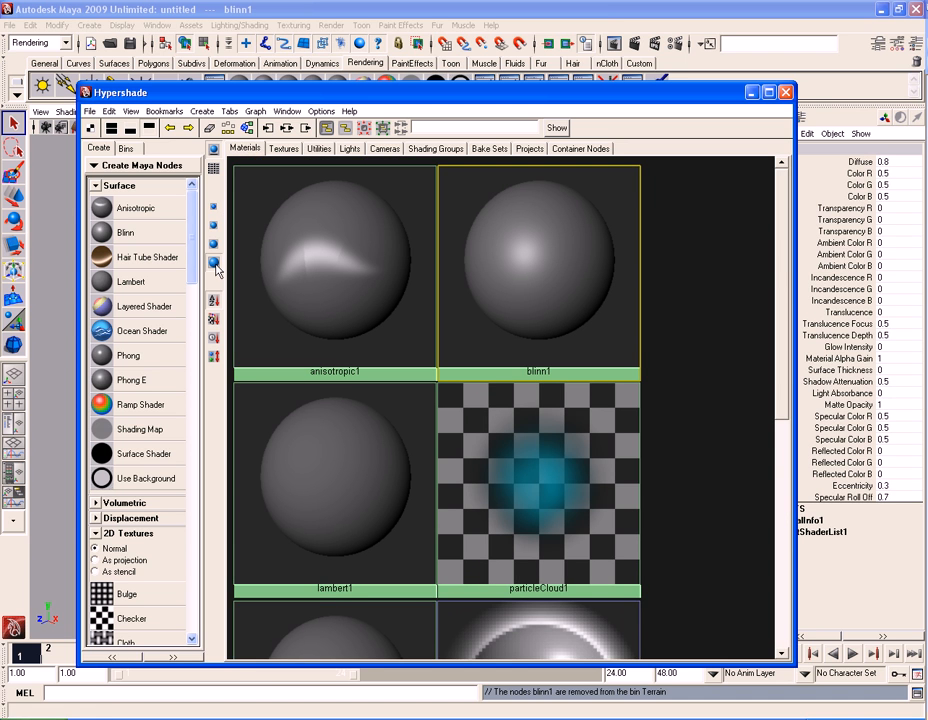
left_click(213, 170)
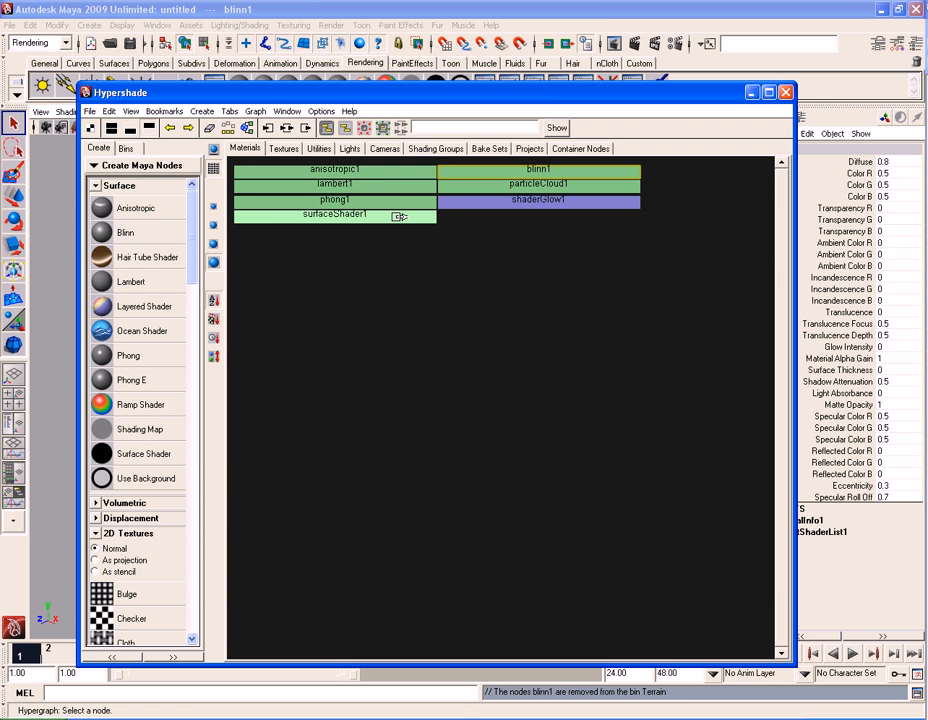
Restore the material swatches at large size and try sorting by type, by time and in reverse, ending sorted by name in normal order
left_click(214, 152)
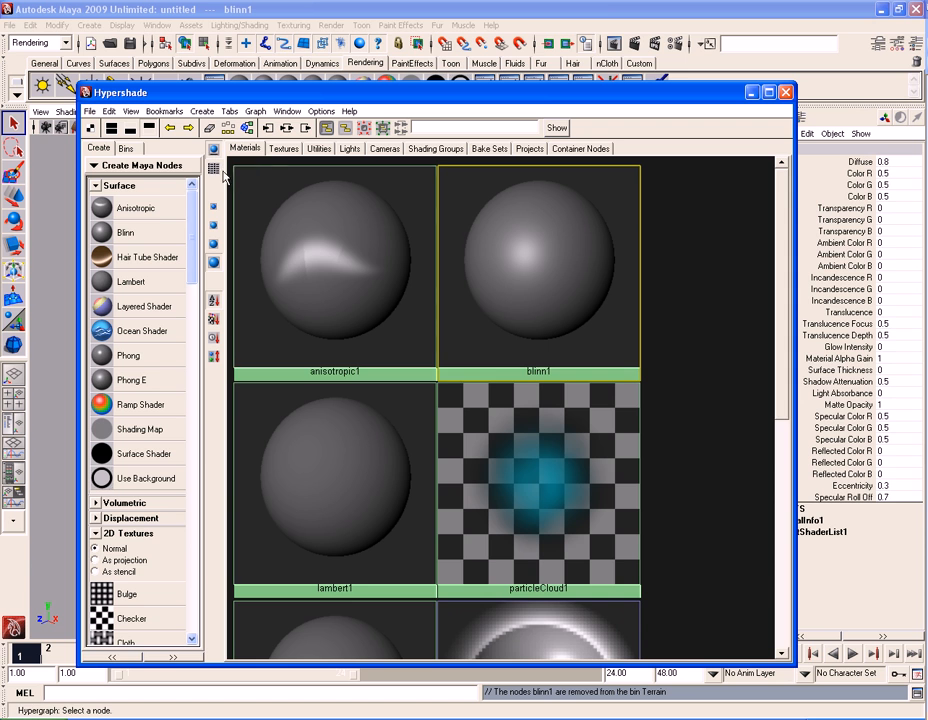
left_click(213, 243)
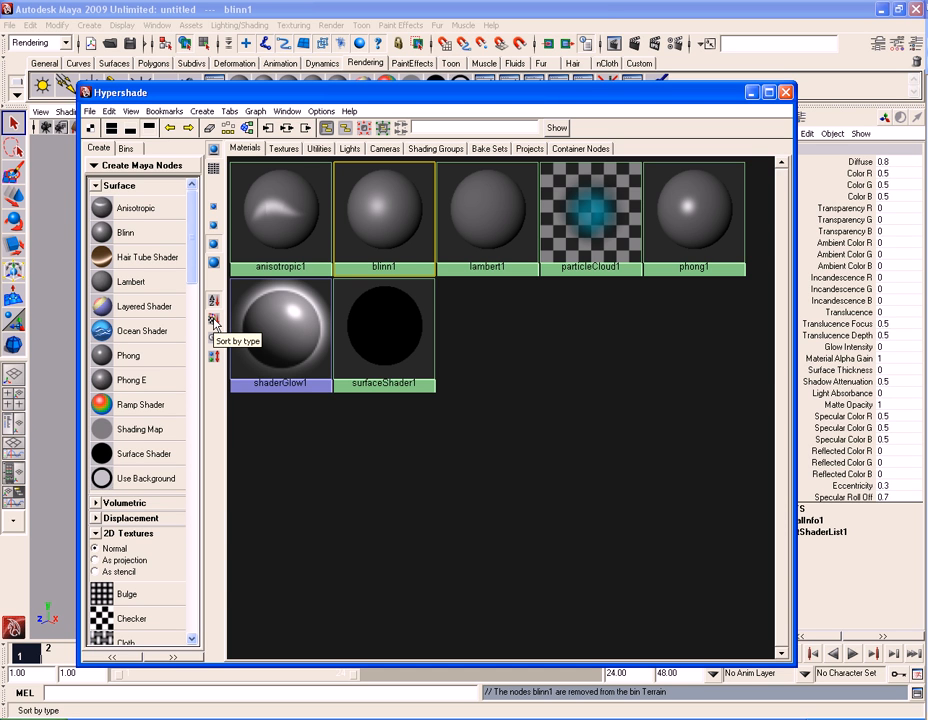
left_click(214, 321)
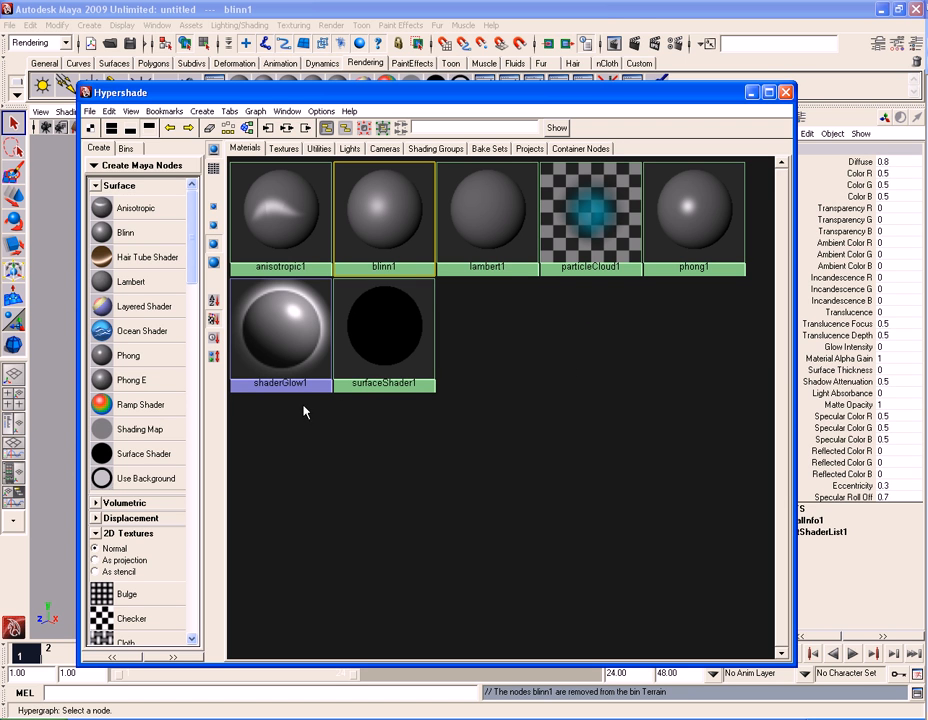
left_click(214, 339)
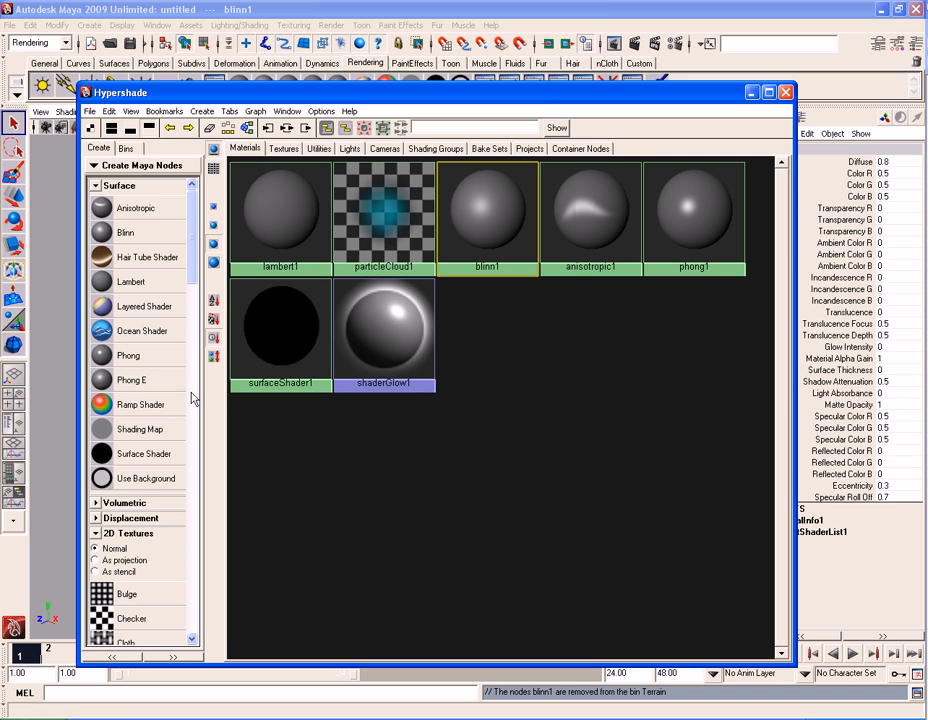
left_click(215, 360)
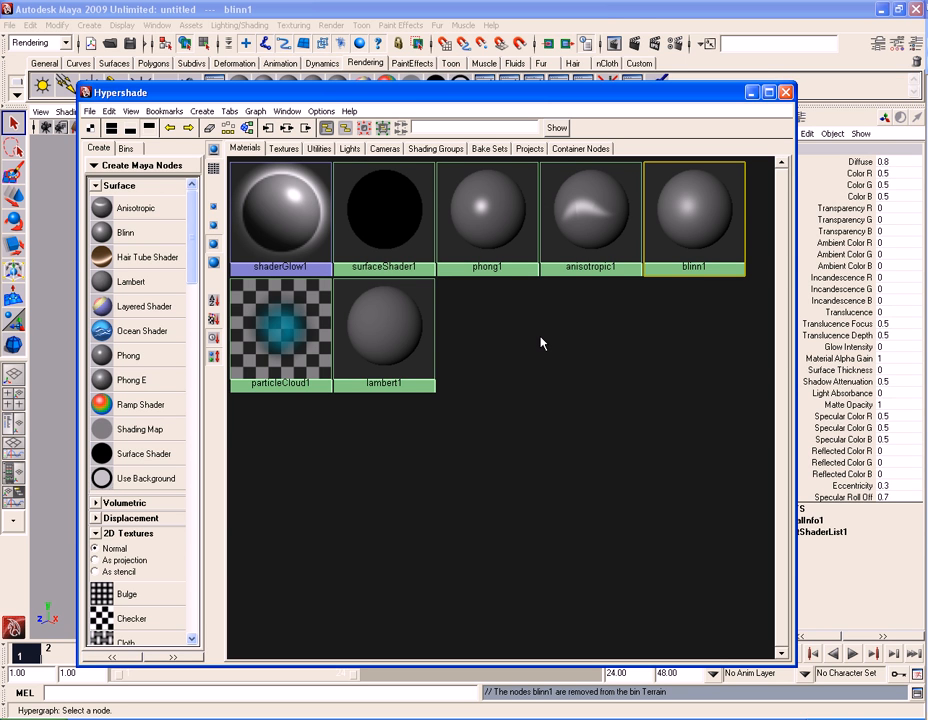
left_click(216, 305)
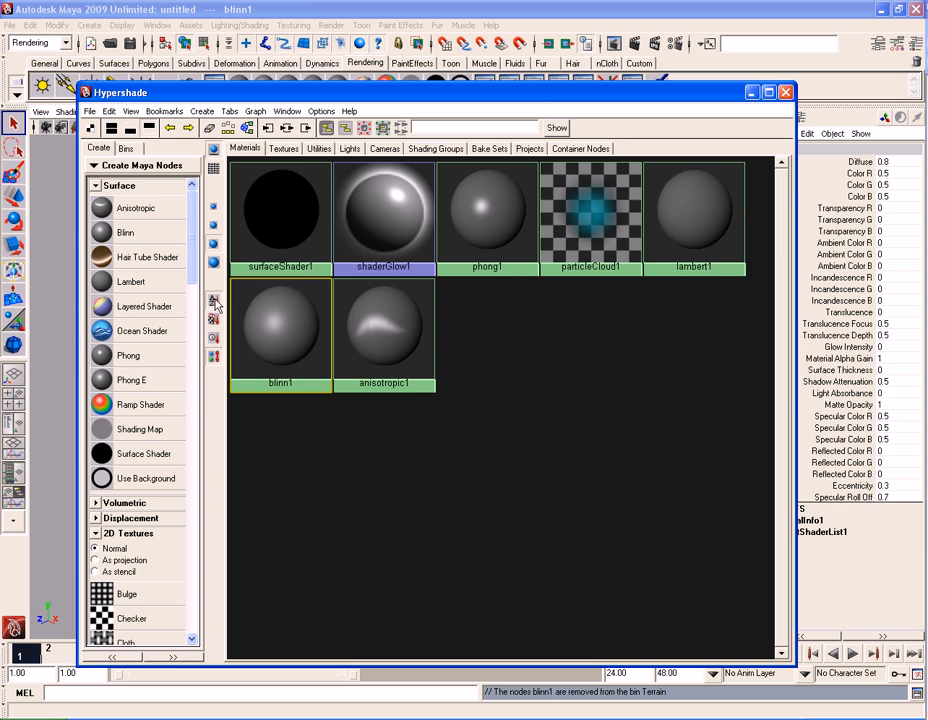
left_click(213, 358)
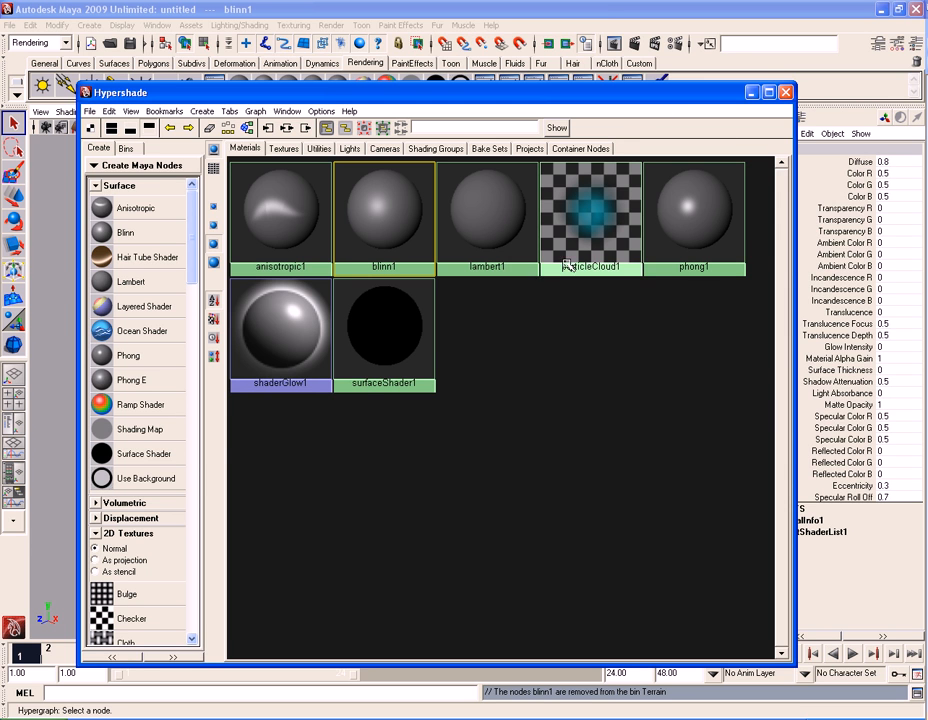
Shrink and reposition the Hypershade window and shift the perspective view so that the whole sphere is accessible beside it
left_click_drag(322, 96, 448, 114)
left_click_drag(527, 119, 346, 86)
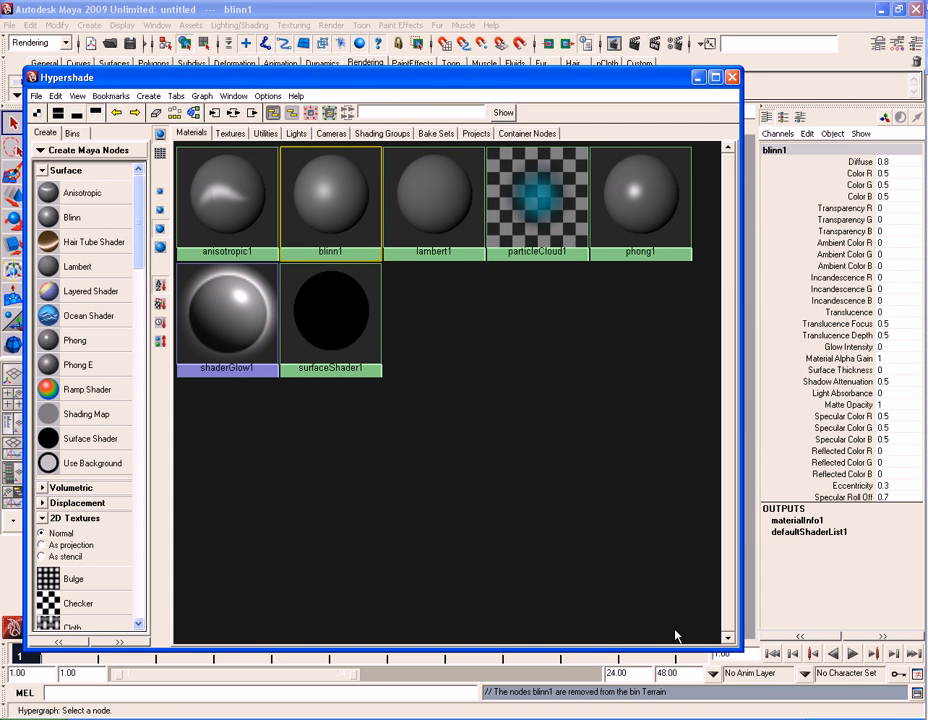
left_click_drag(741, 653, 541, 415)
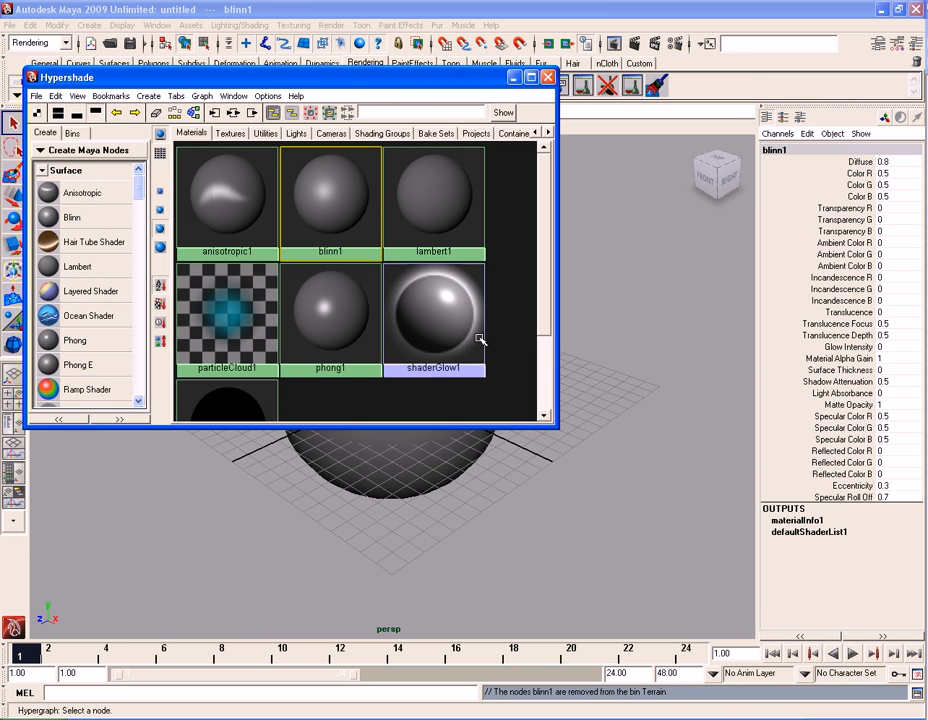
left_click_drag(287, 77, 650, 194)
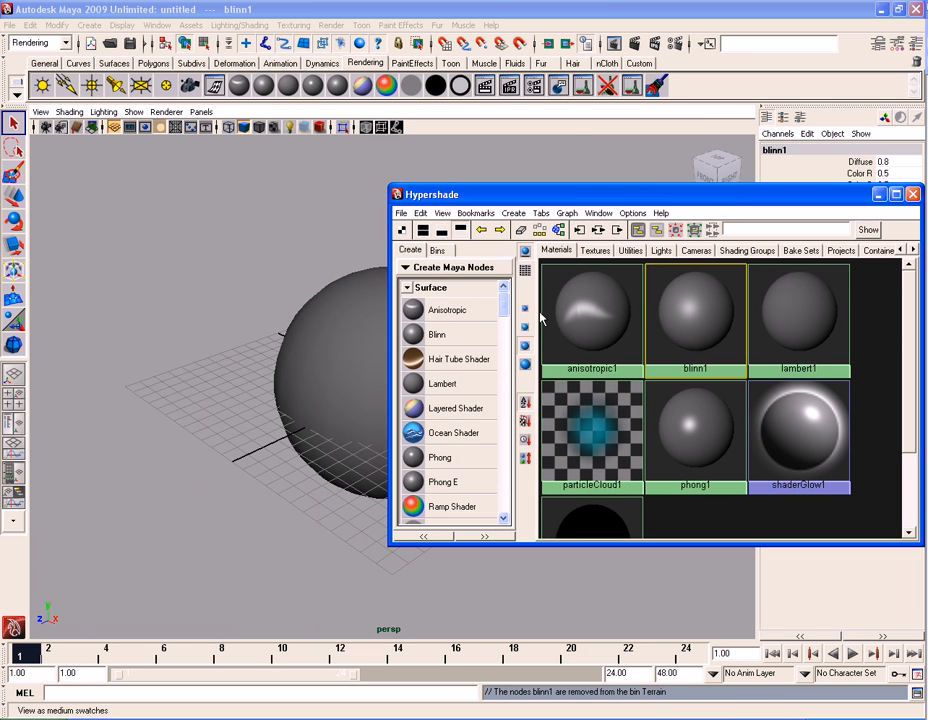
middle_click_drag(325, 412, 189, 392, "alt")
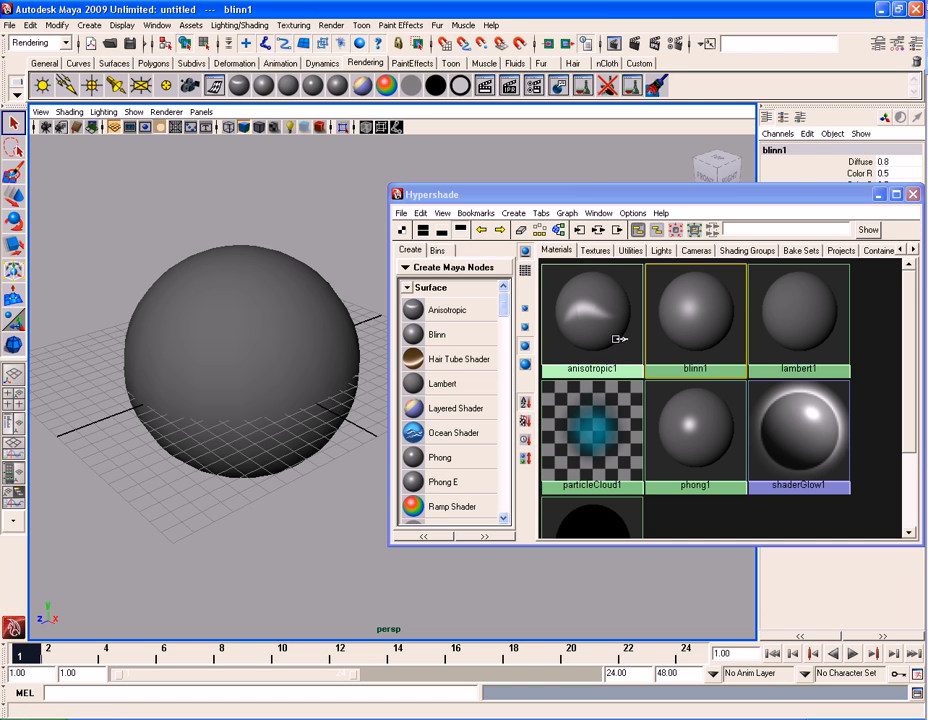
Assign the blinn1 material from the Hypershade directly to the sphere in the perspective view
middle_click_drag(698, 320, 261, 360)
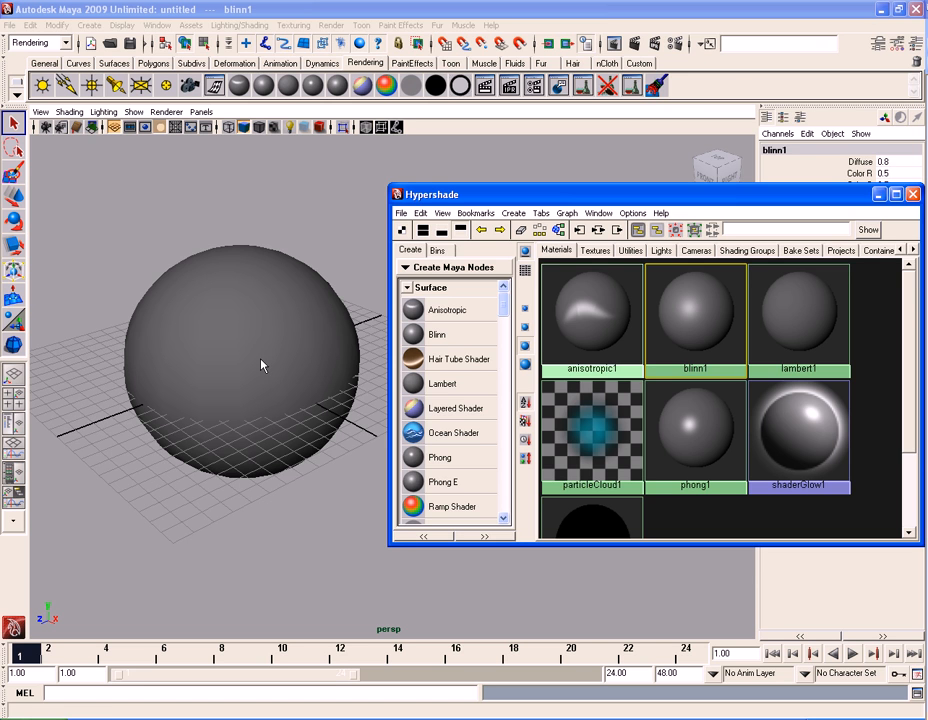
left_click(790, 337)
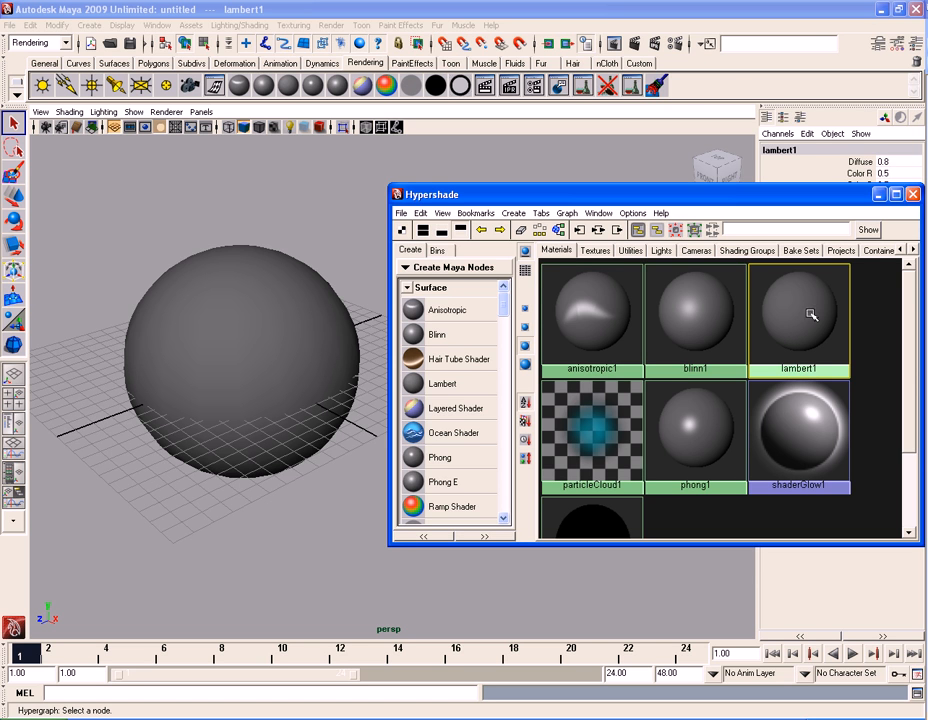
left_click(696, 317)
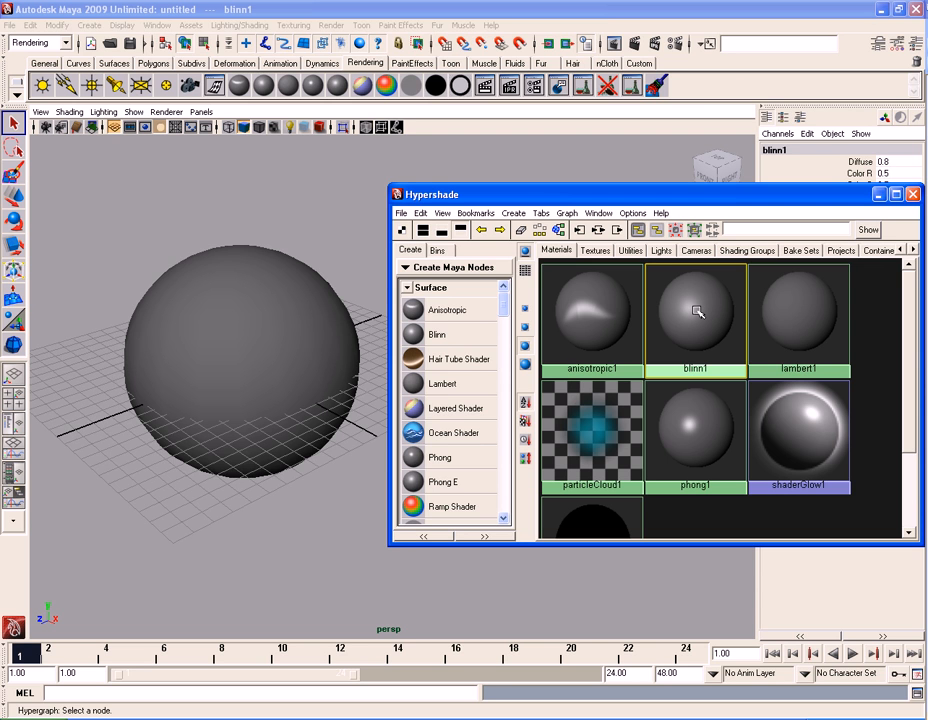
middle_click_drag(697, 312, 288, 352)
middle_click_drag(235, 327, 236, 326)
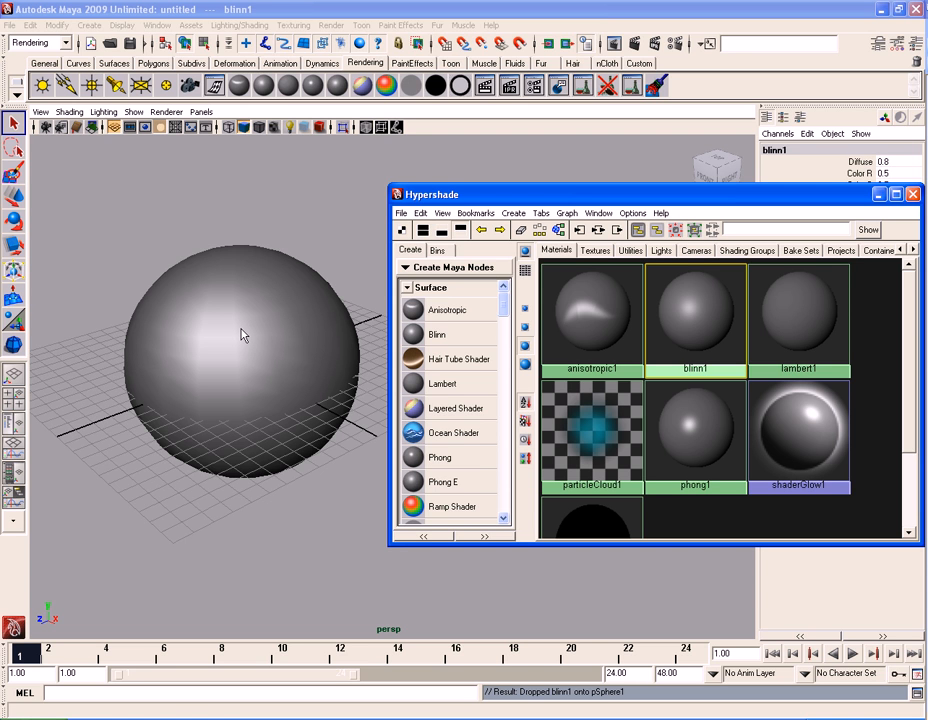
left_click(340, 243)
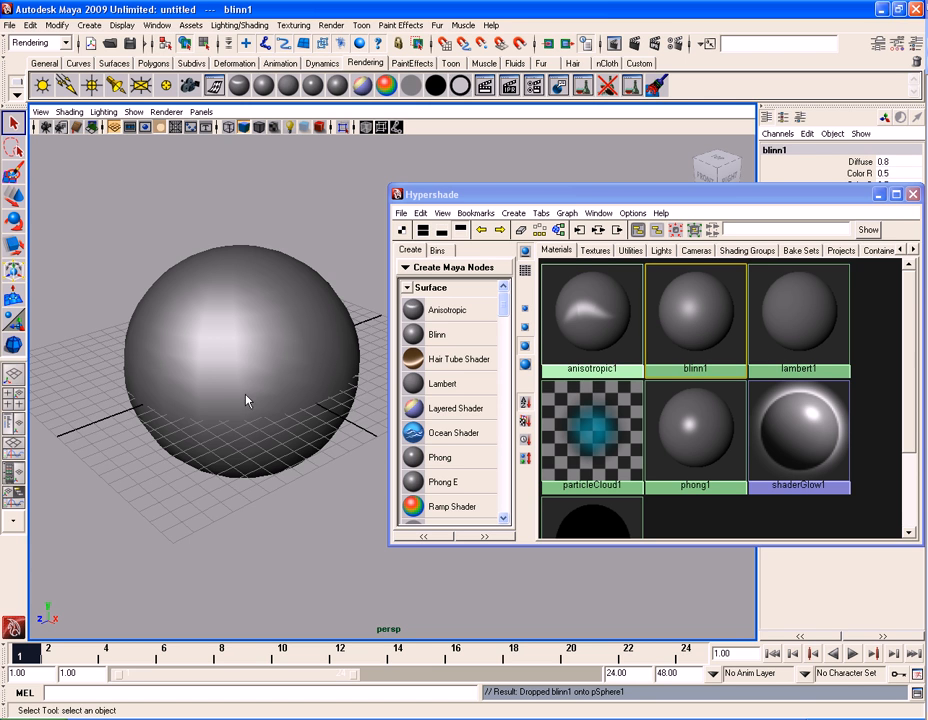
Examine the sphere's options for assigning a new or an existing material without applying one
right_click(237, 316)
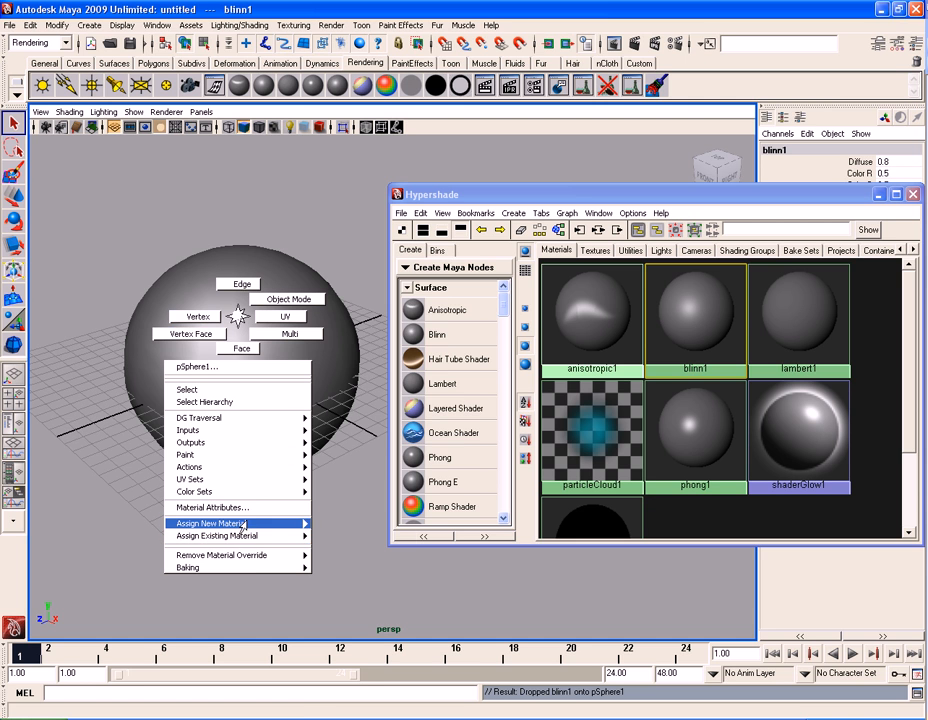
mouse_move(242, 525)
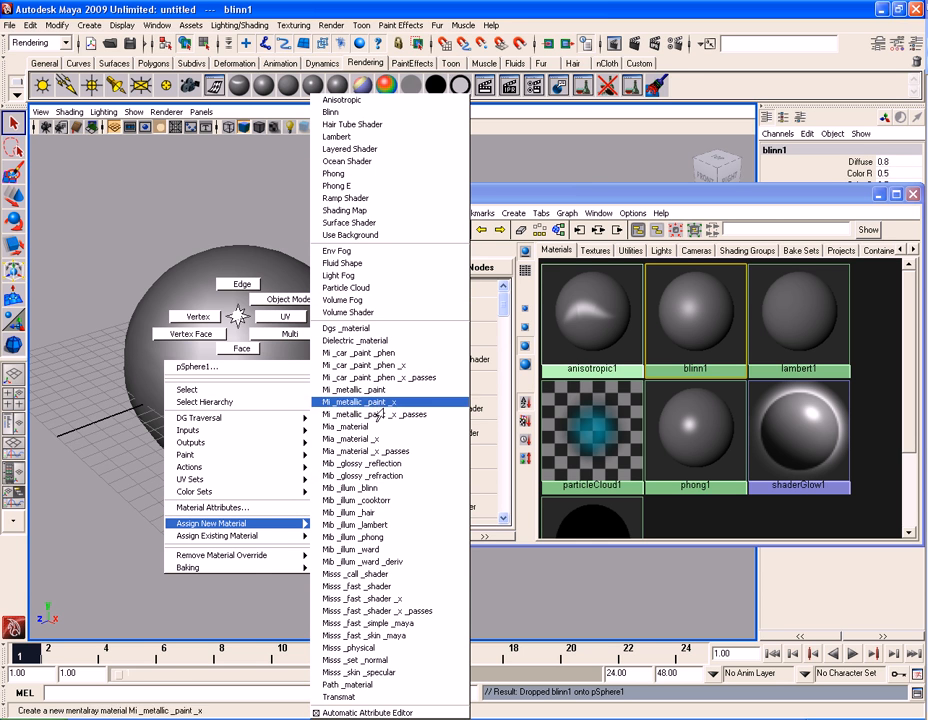
mouse_move(227, 545)
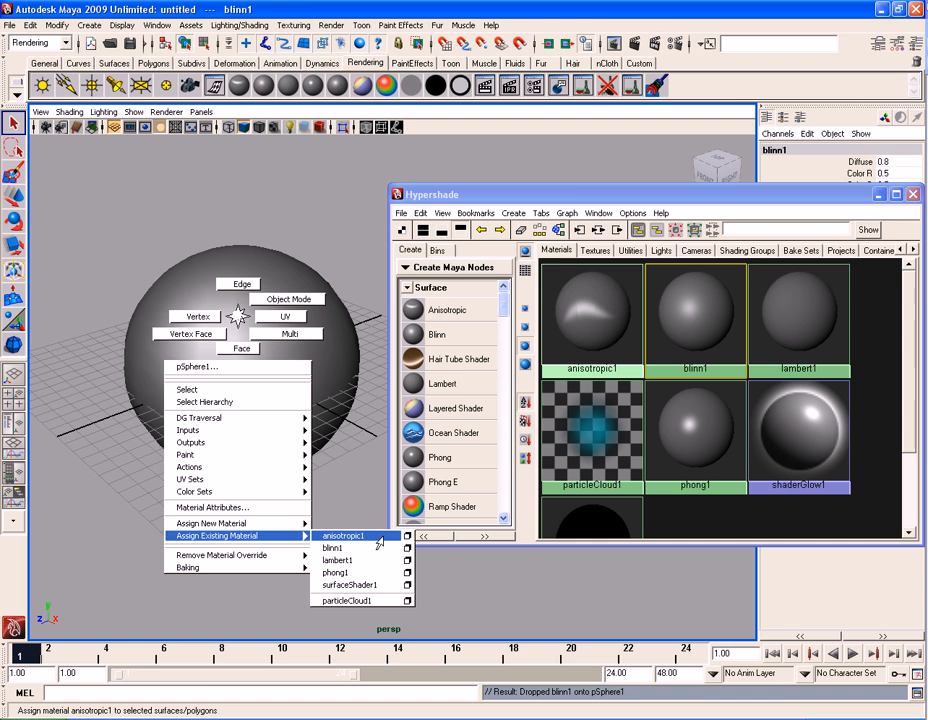
right_click_drag(383, 537, 241, 312)
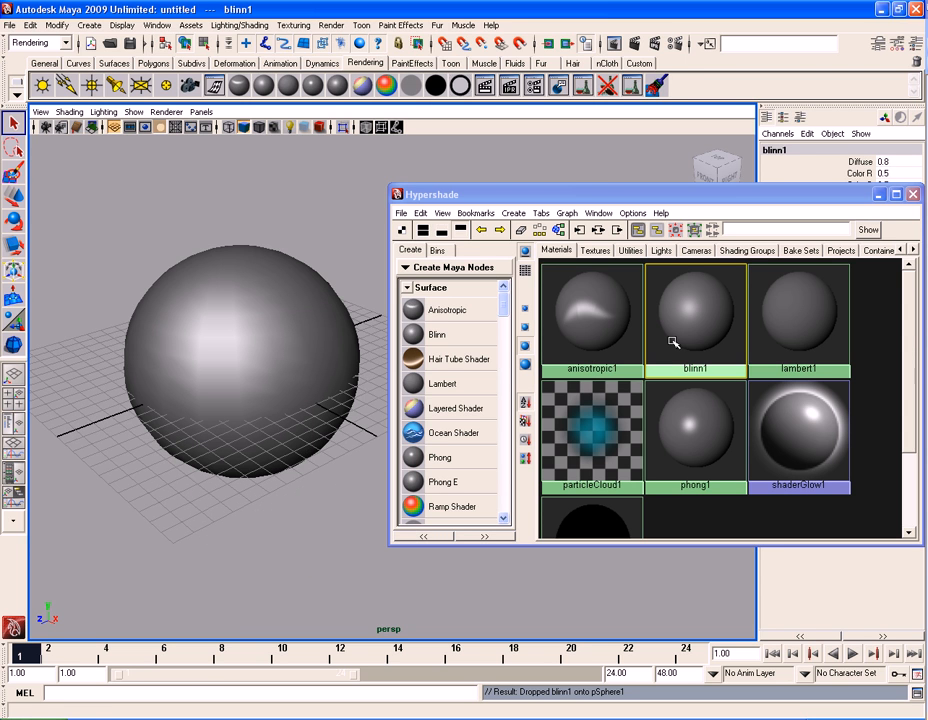
Close the Hypershade and try to assign the existing lambert1 material to the sphere without selecting the sphere
mouse_move(675, 198)
left_mouse_down()
mouse_move(609, 170)
mouse_move(655, 215)
mouse_move(673, 214)
left_mouse_up()
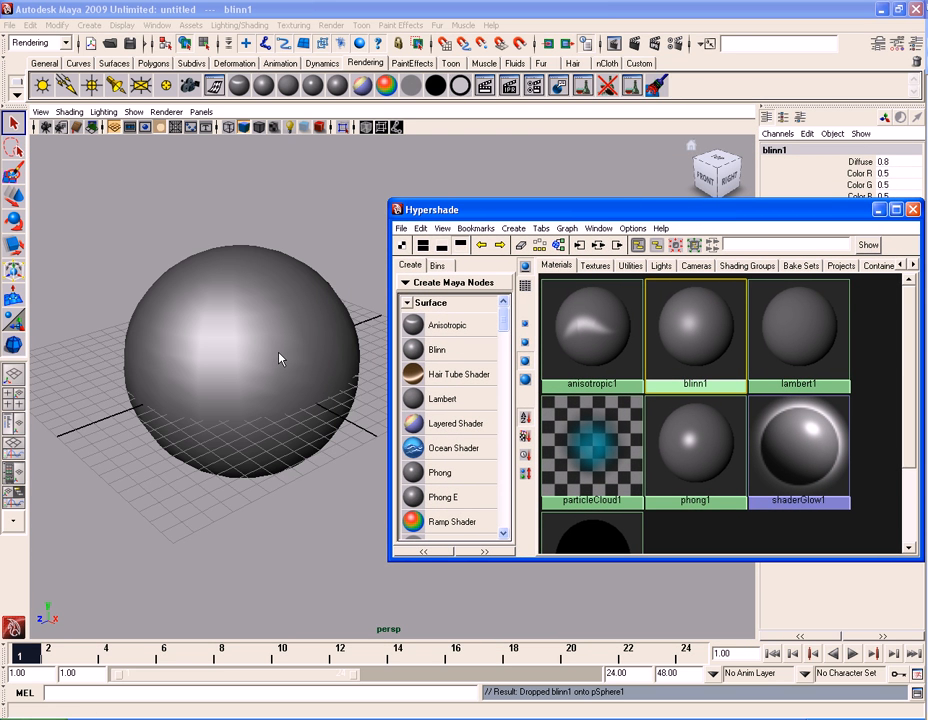
left_click(911, 210)
right_click(280, 345)
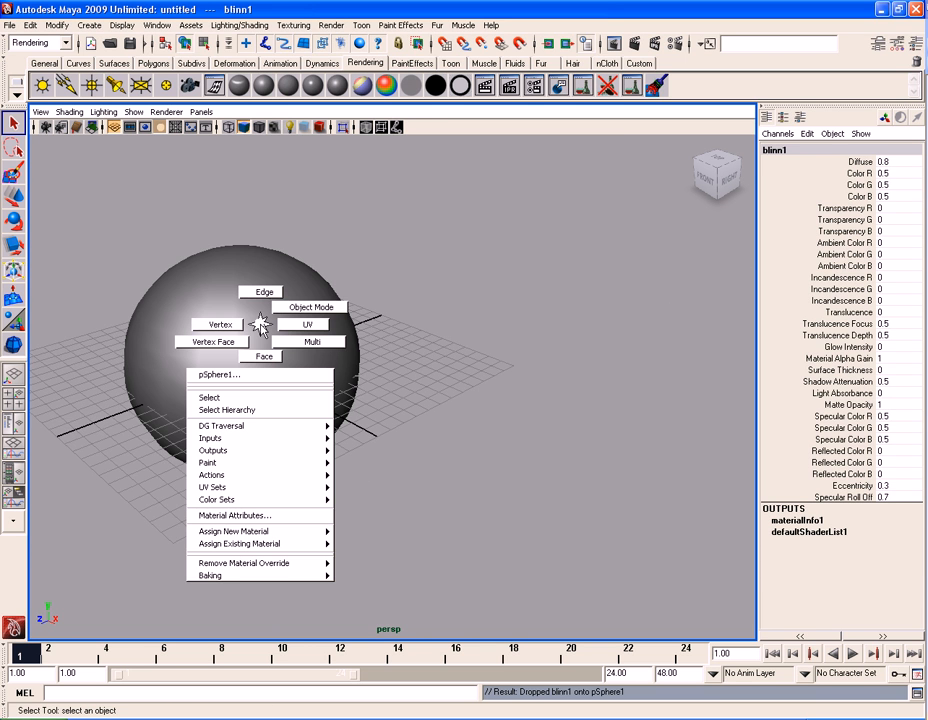
mouse_move(300, 543)
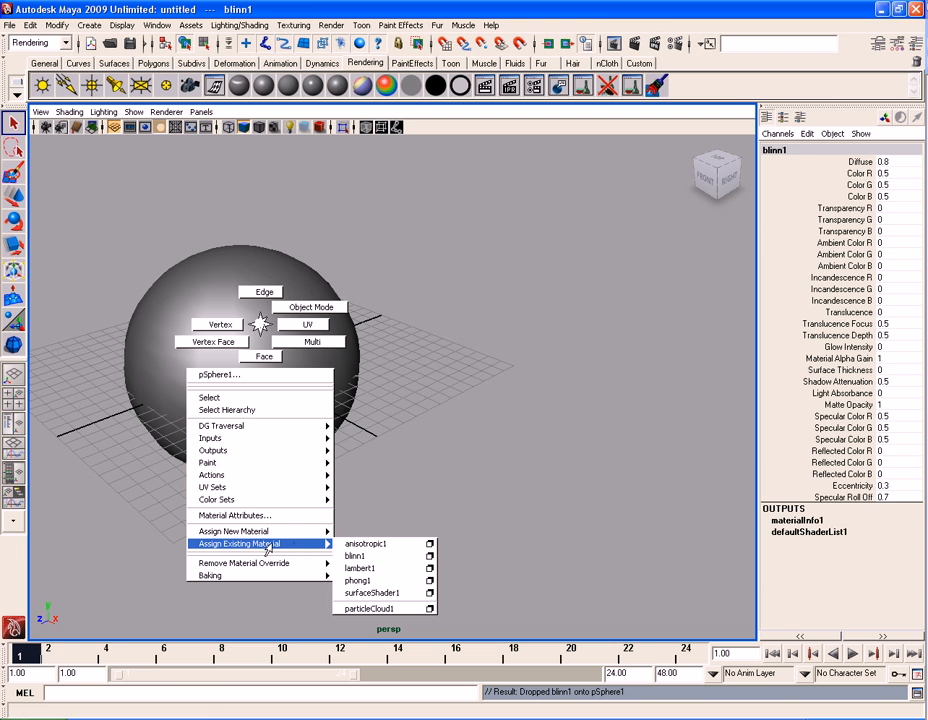
left_click(359, 568)
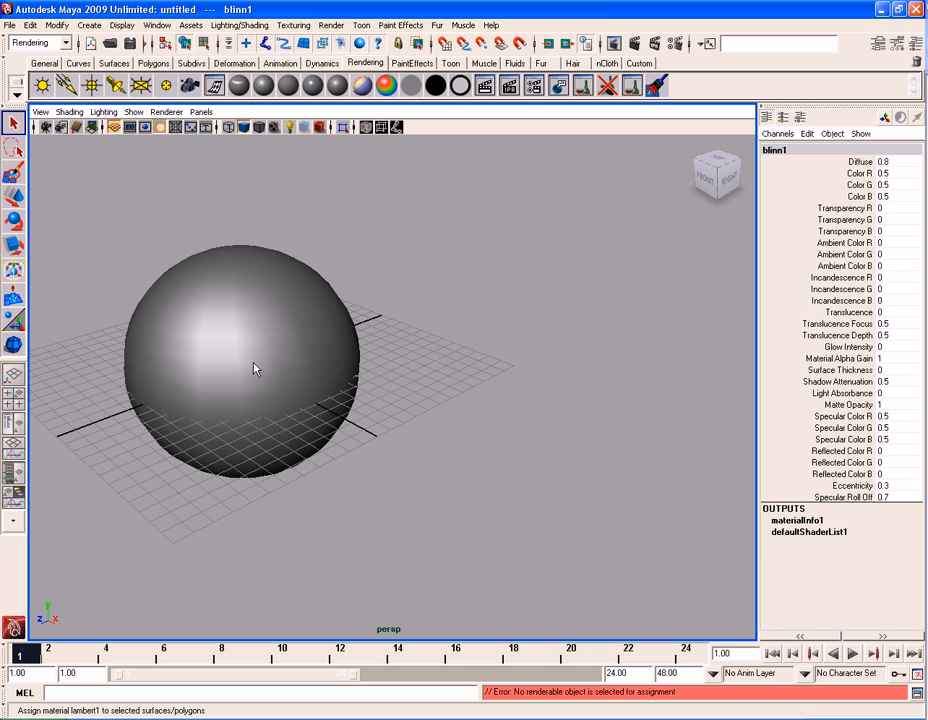
left_click_drag(507, 692, 564, 692)
left_click(525, 692)
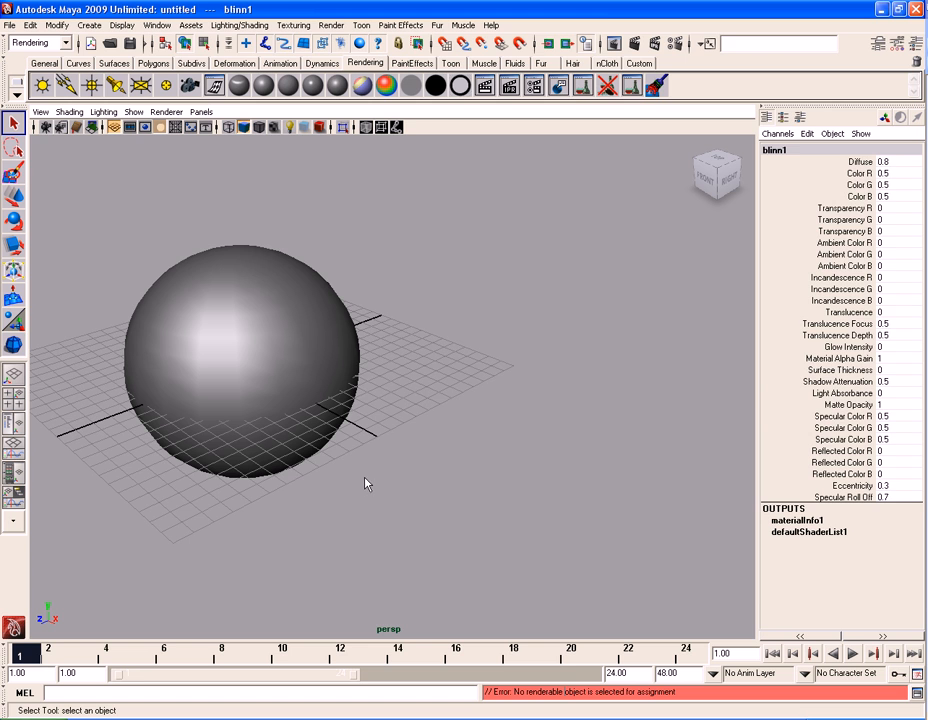
Select the sphere, assign the existing anisotropic1 material, replace it with blinn1, and clear the selection
left_click(263, 328)
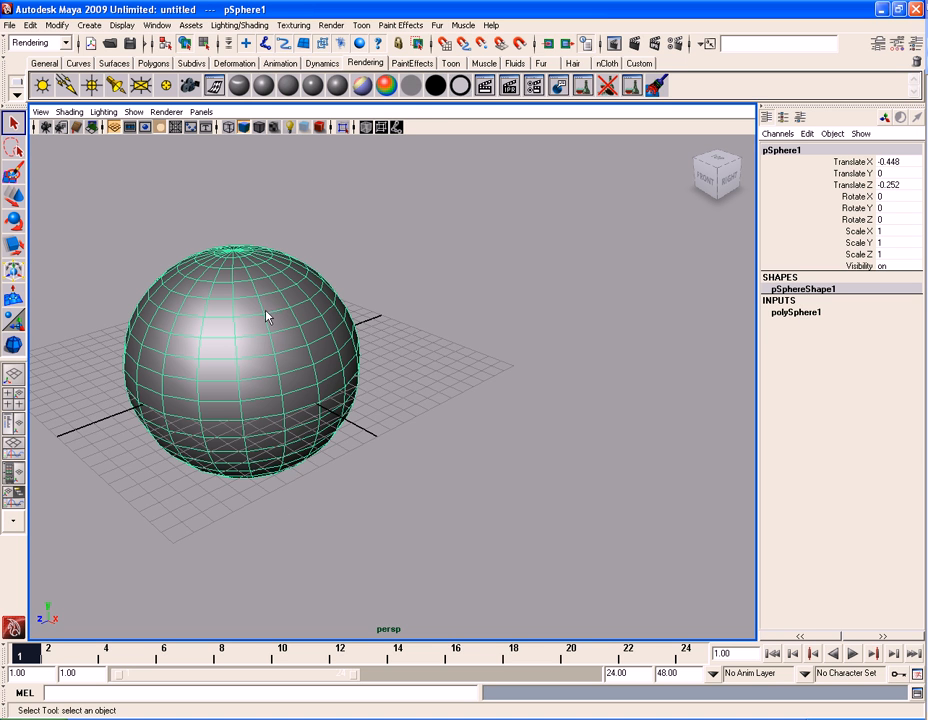
right_click_drag(272, 325, 392, 544)
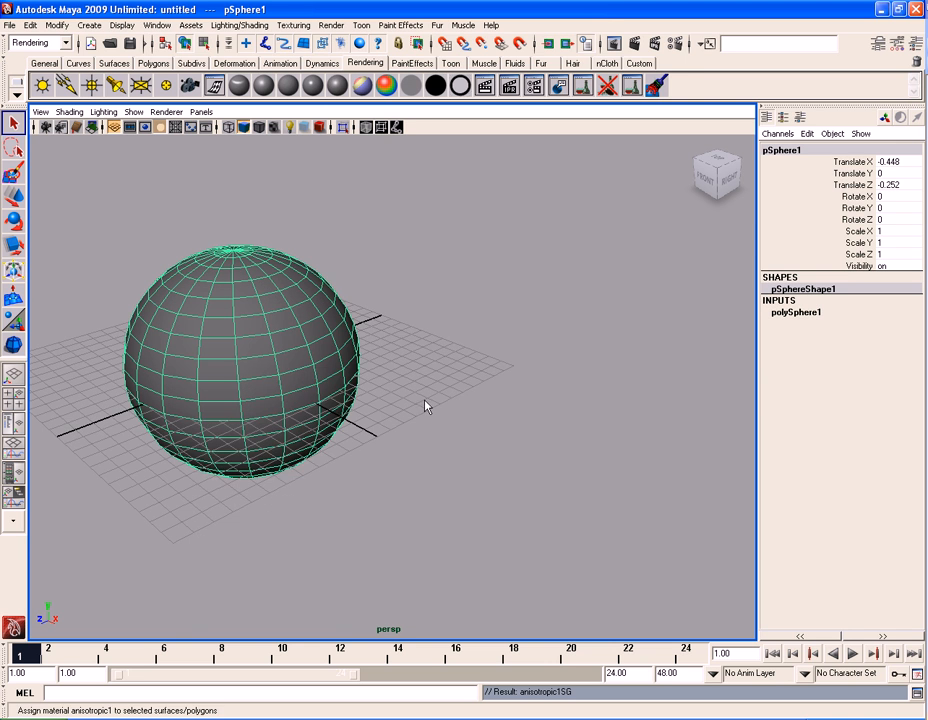
right_click_drag(268, 362, 352, 587)
left_click(509, 426)
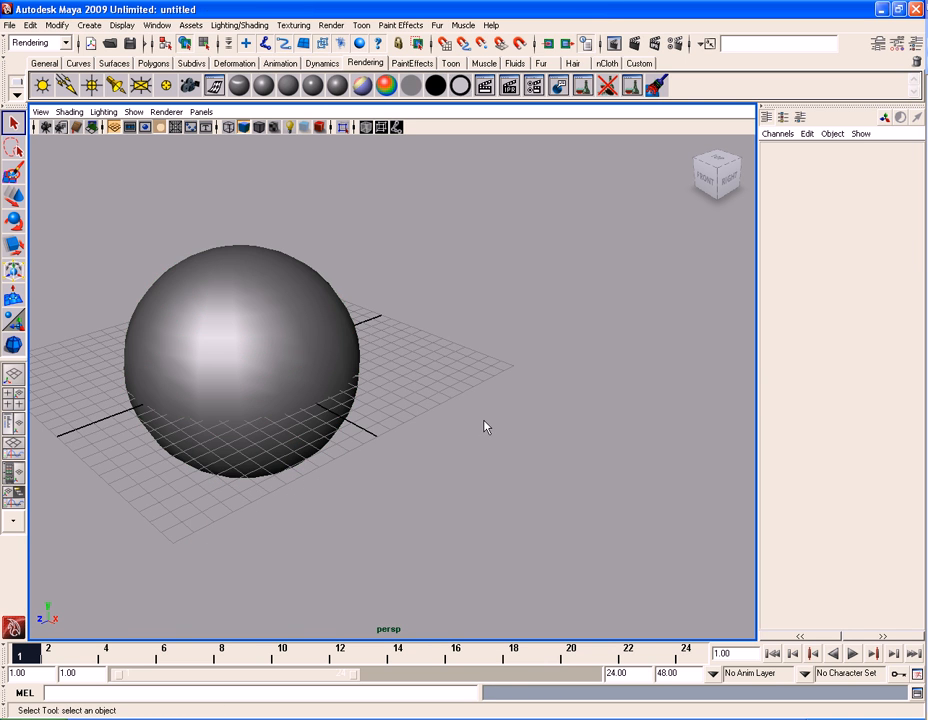